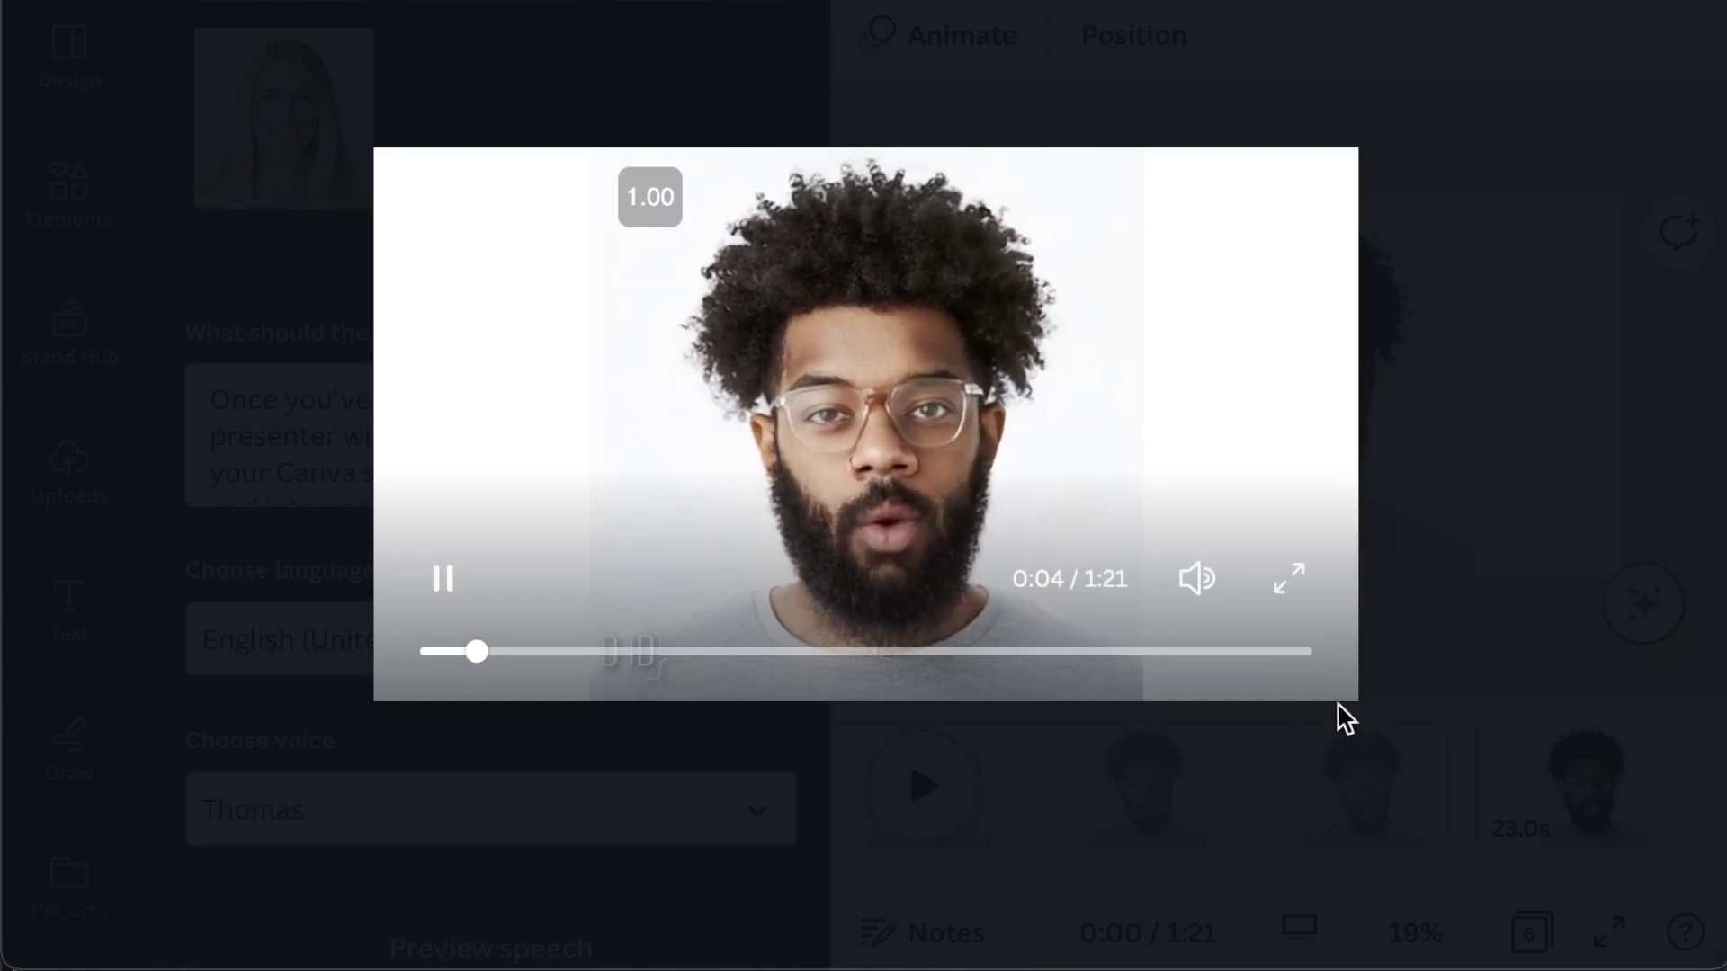
# Pause the presenter video at 0:05 and briefly view it full screen.
pyautogui.press('space')
pyautogui.click(1293, 581)
pyautogui.press('Escape')
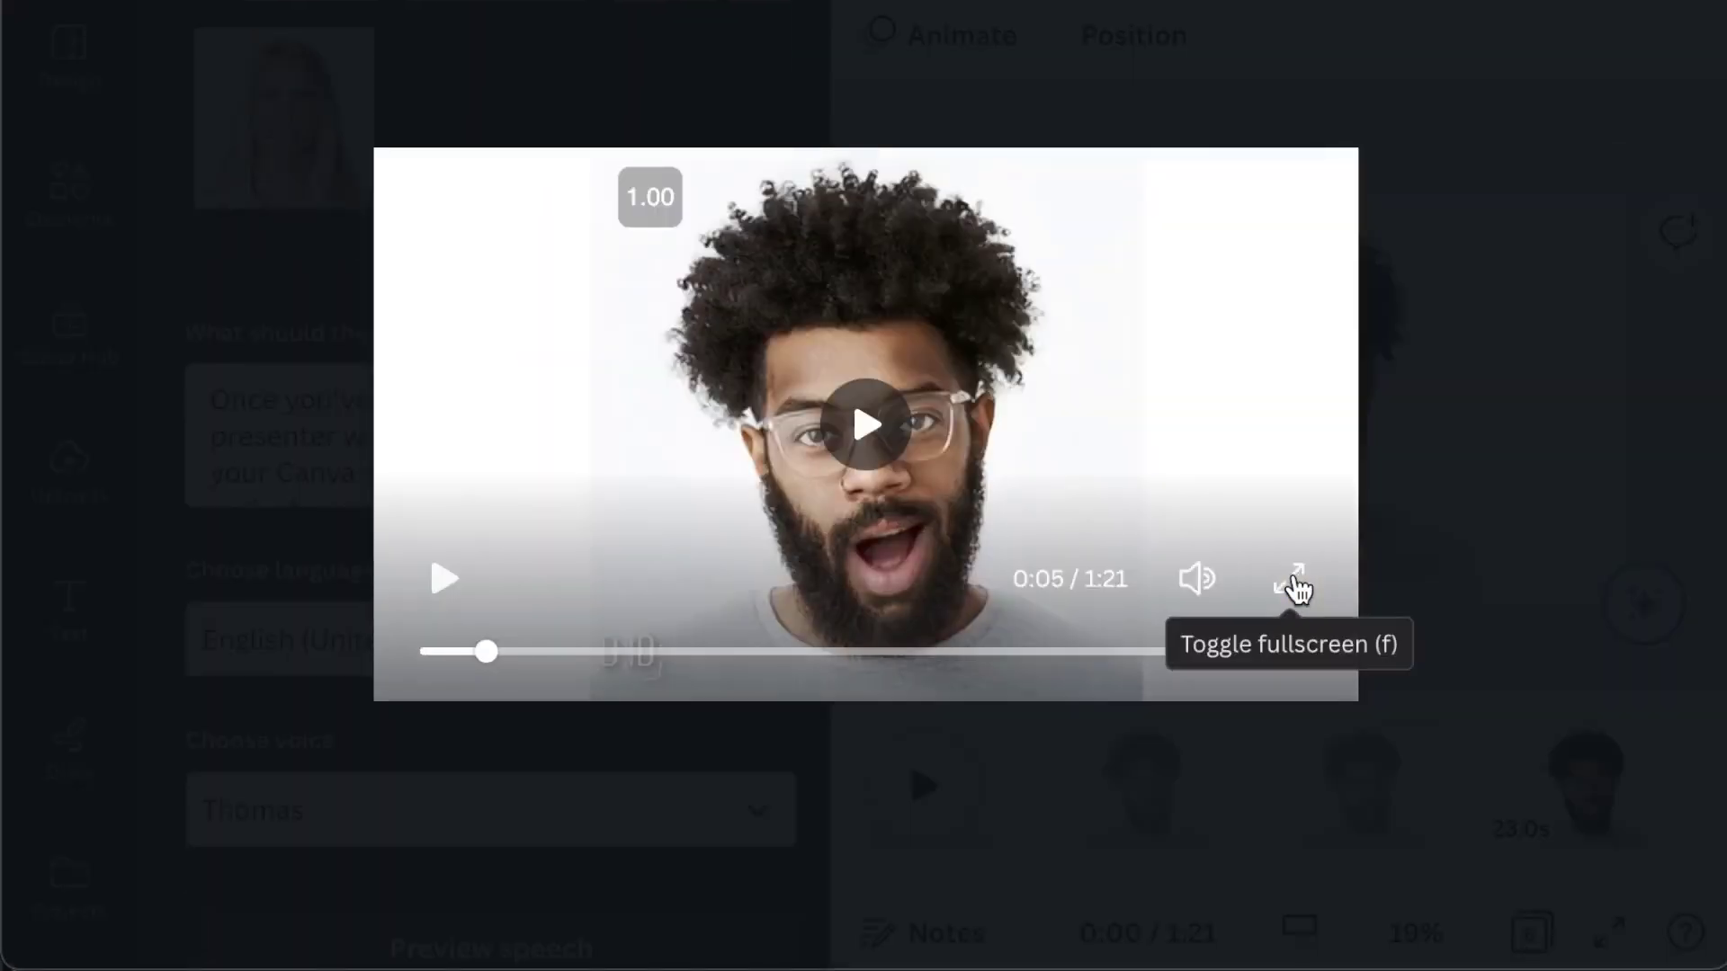
# Play the bearded presenter's video further and pause it at 0:10.
pyautogui.click(835, 436)
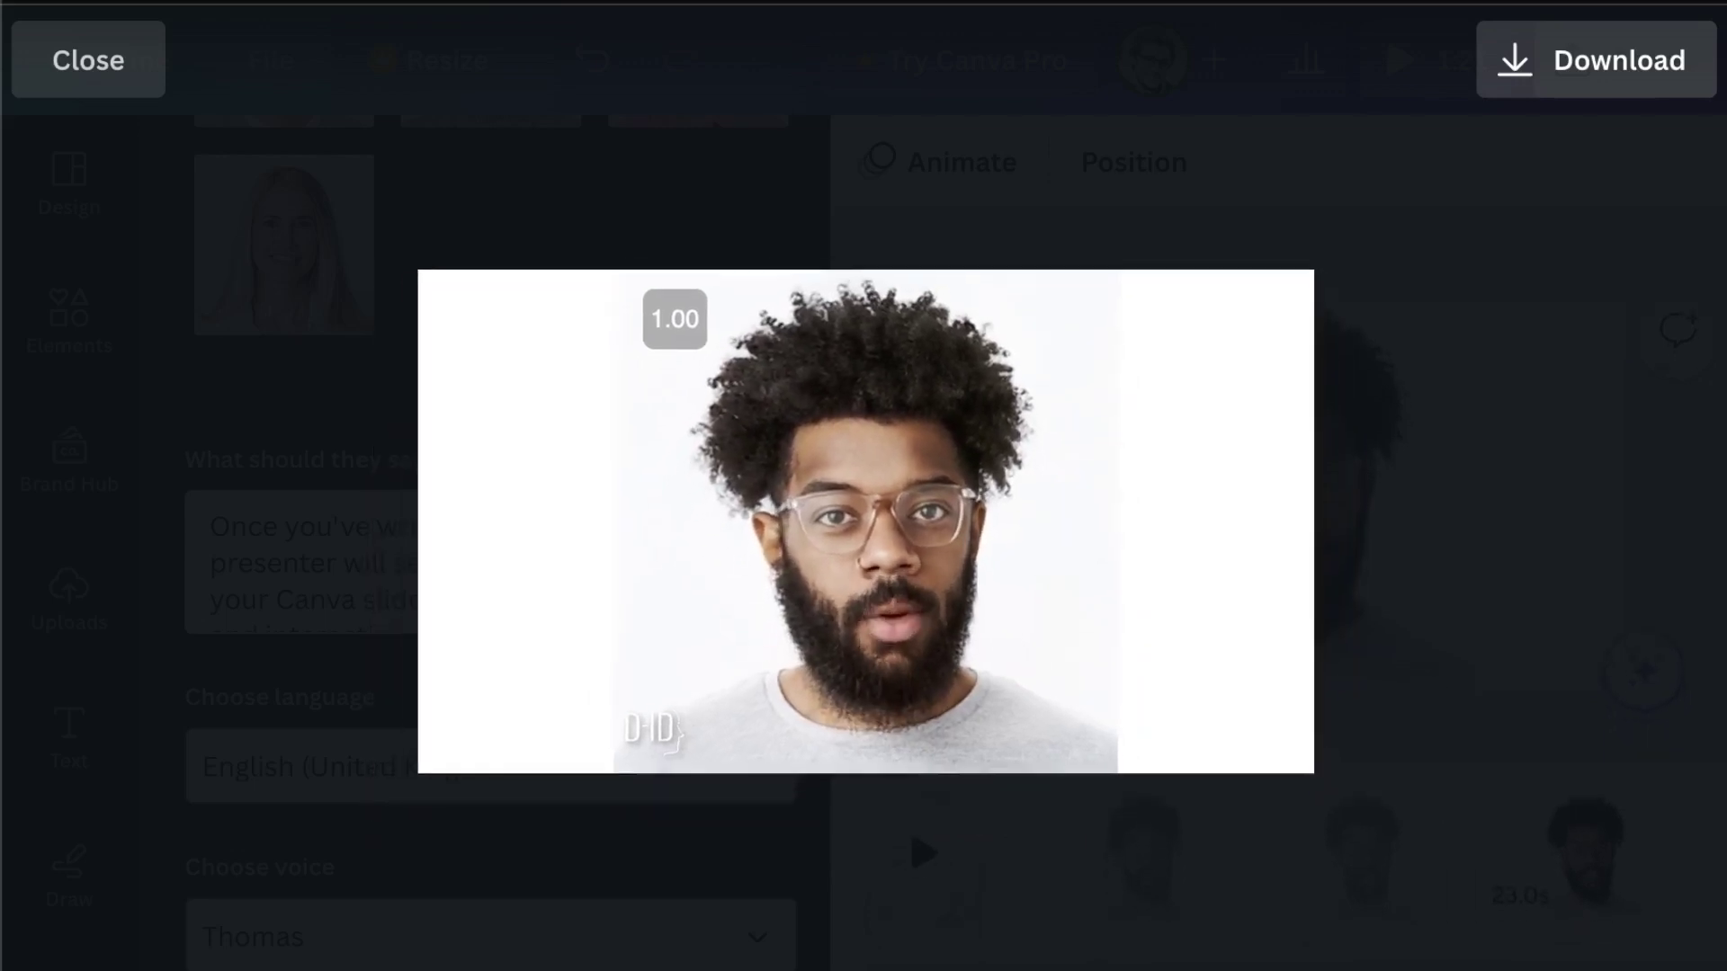
pyautogui.moveTo(1715, 970); pyautogui.dragTo(1715, 970)
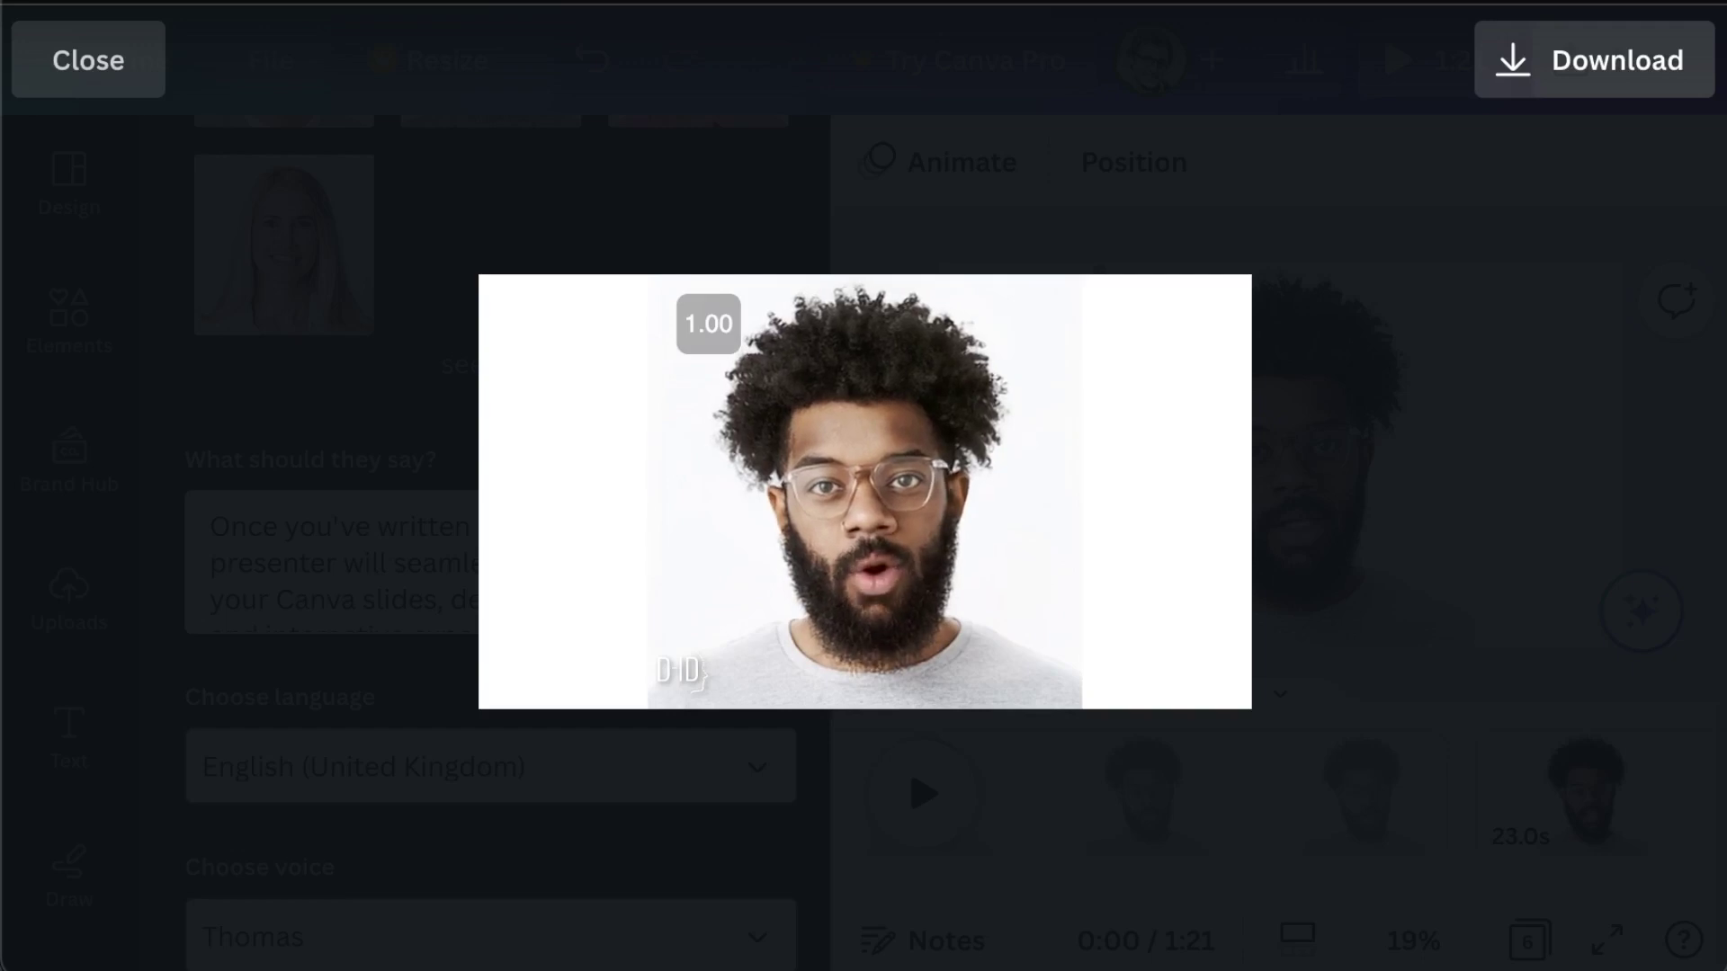
pyautogui.press('space')
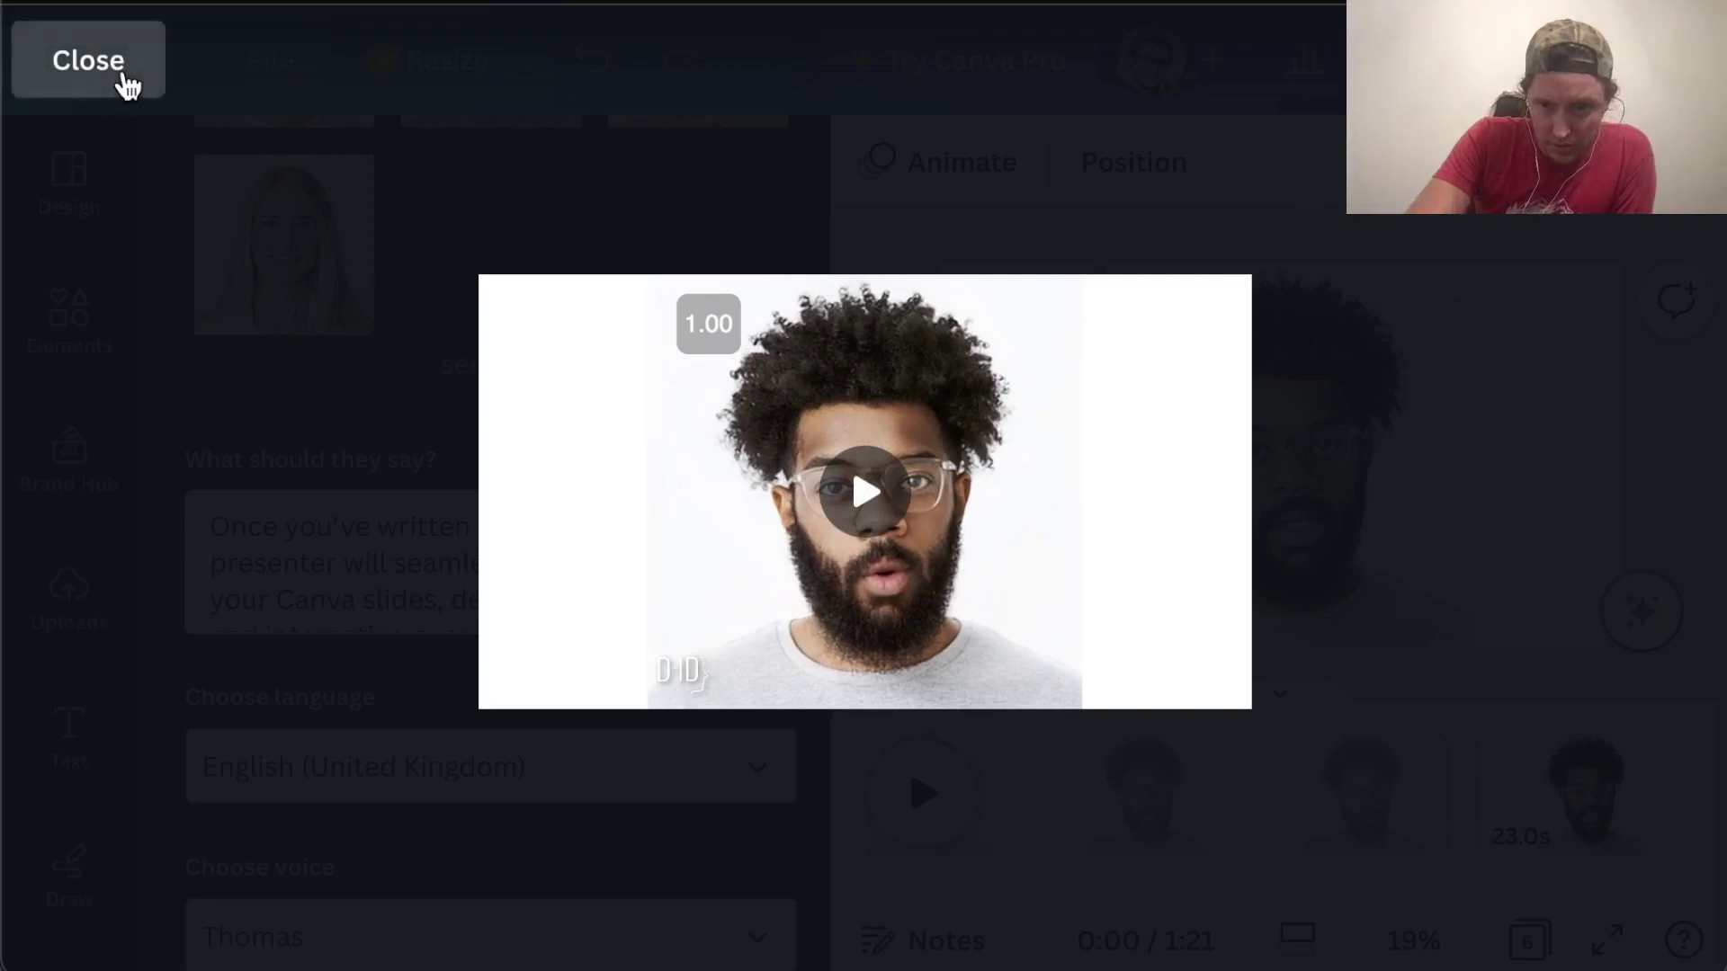
# Close the video preview and scroll through the D-ID AI Presenter panel.
pyautogui.click(115, 85)
pyautogui.scroll(15, 376, 526)
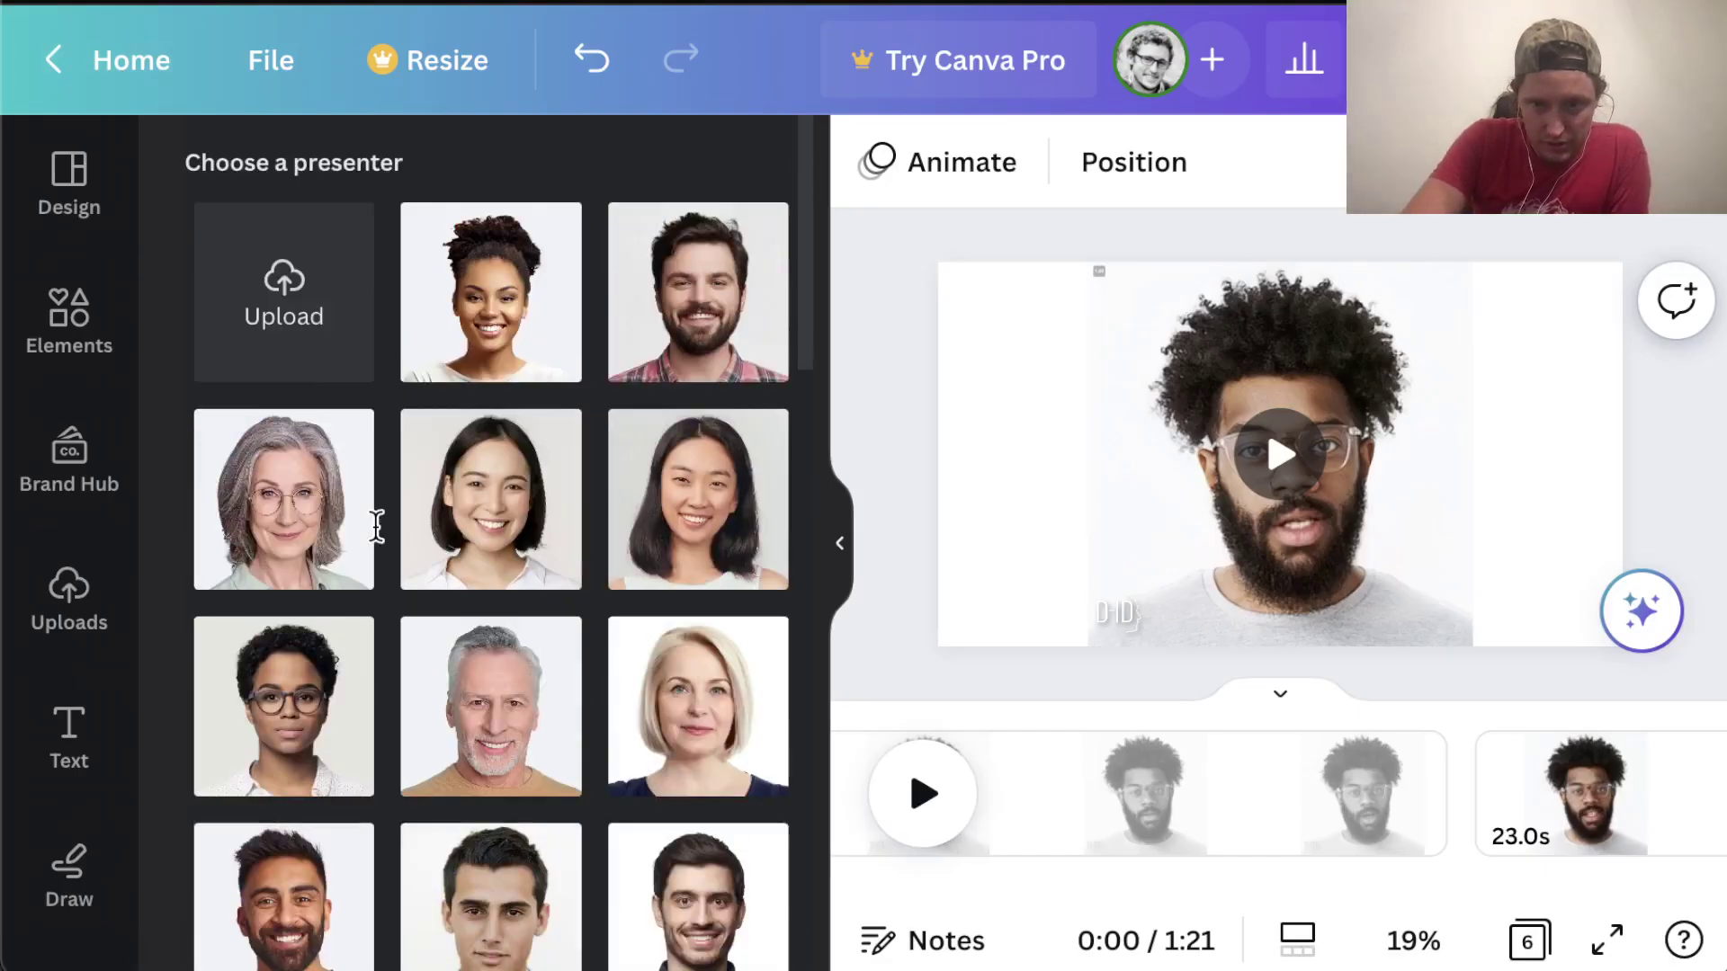
pyautogui.scroll(-4, 463, 597)
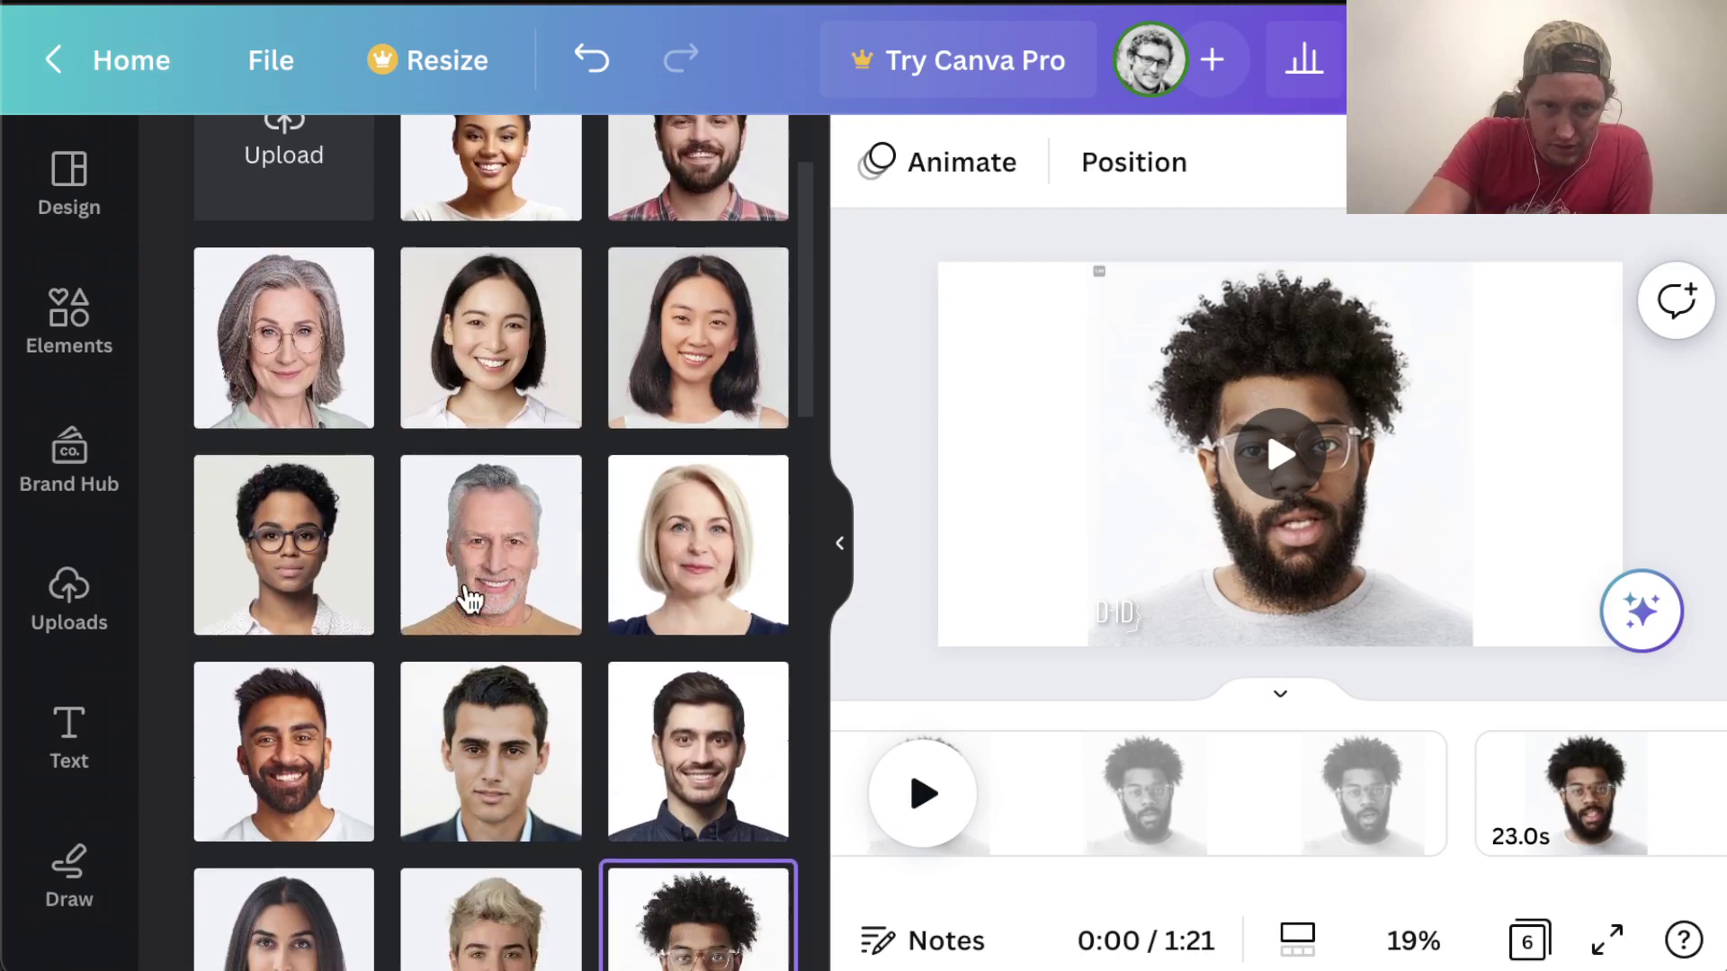
pyautogui.scroll(-10, 474, 486)
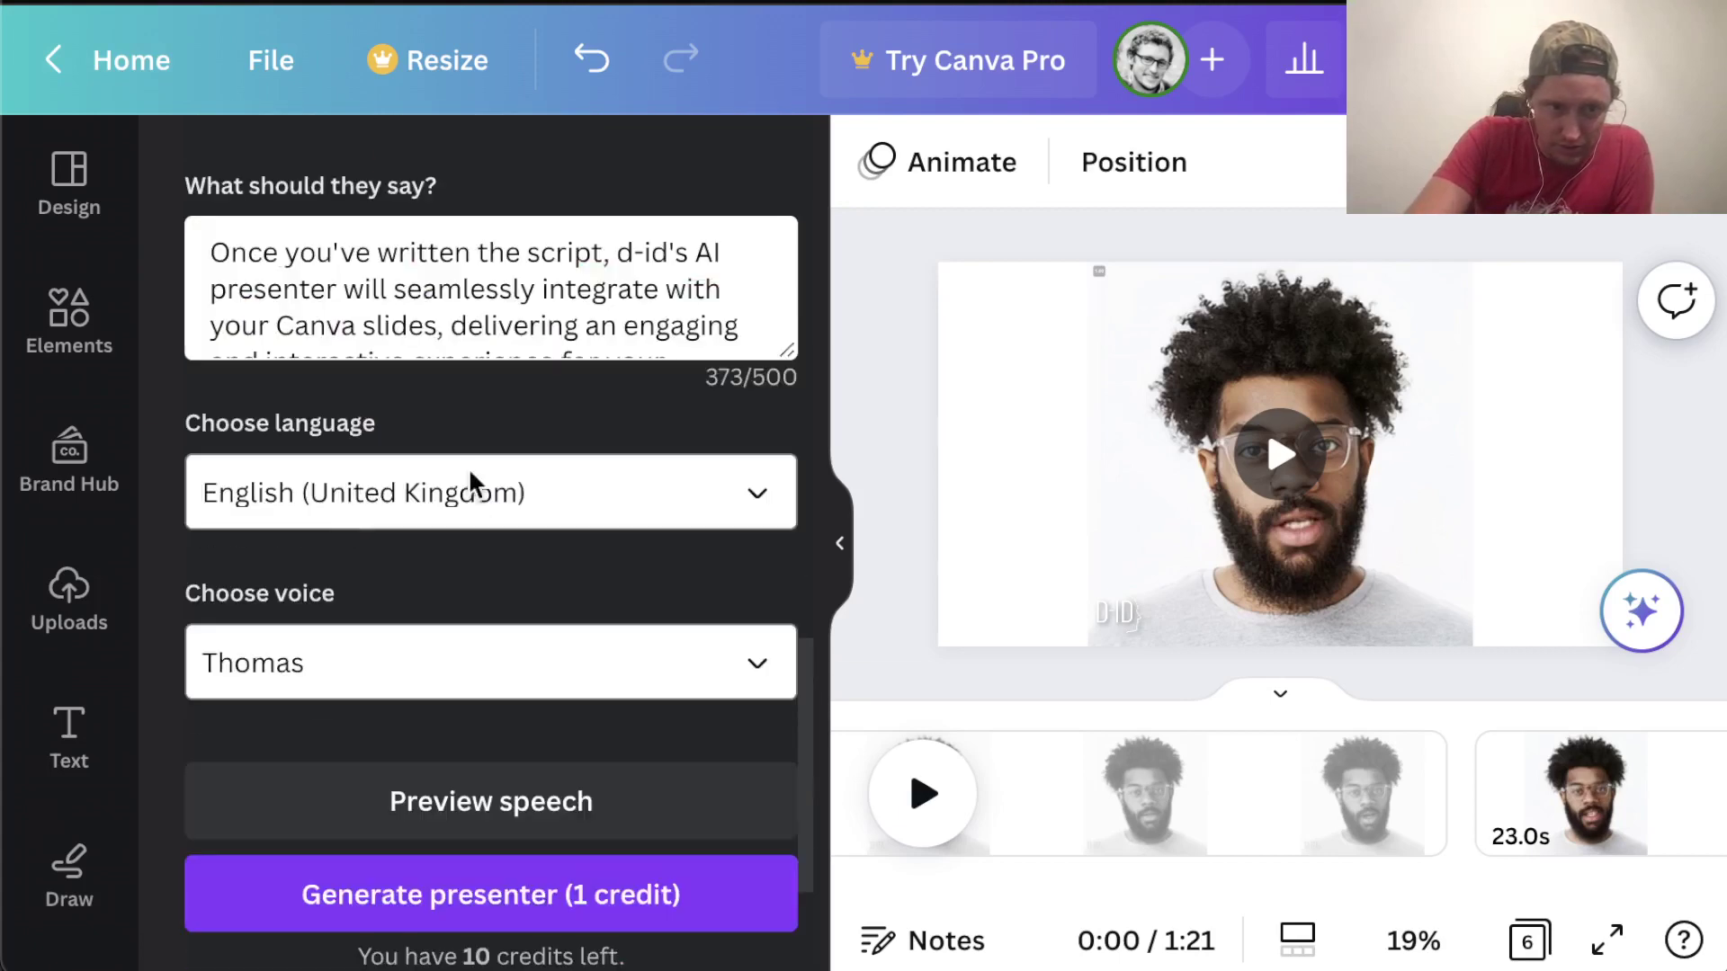
pyautogui.scroll(-5, 117, 619)
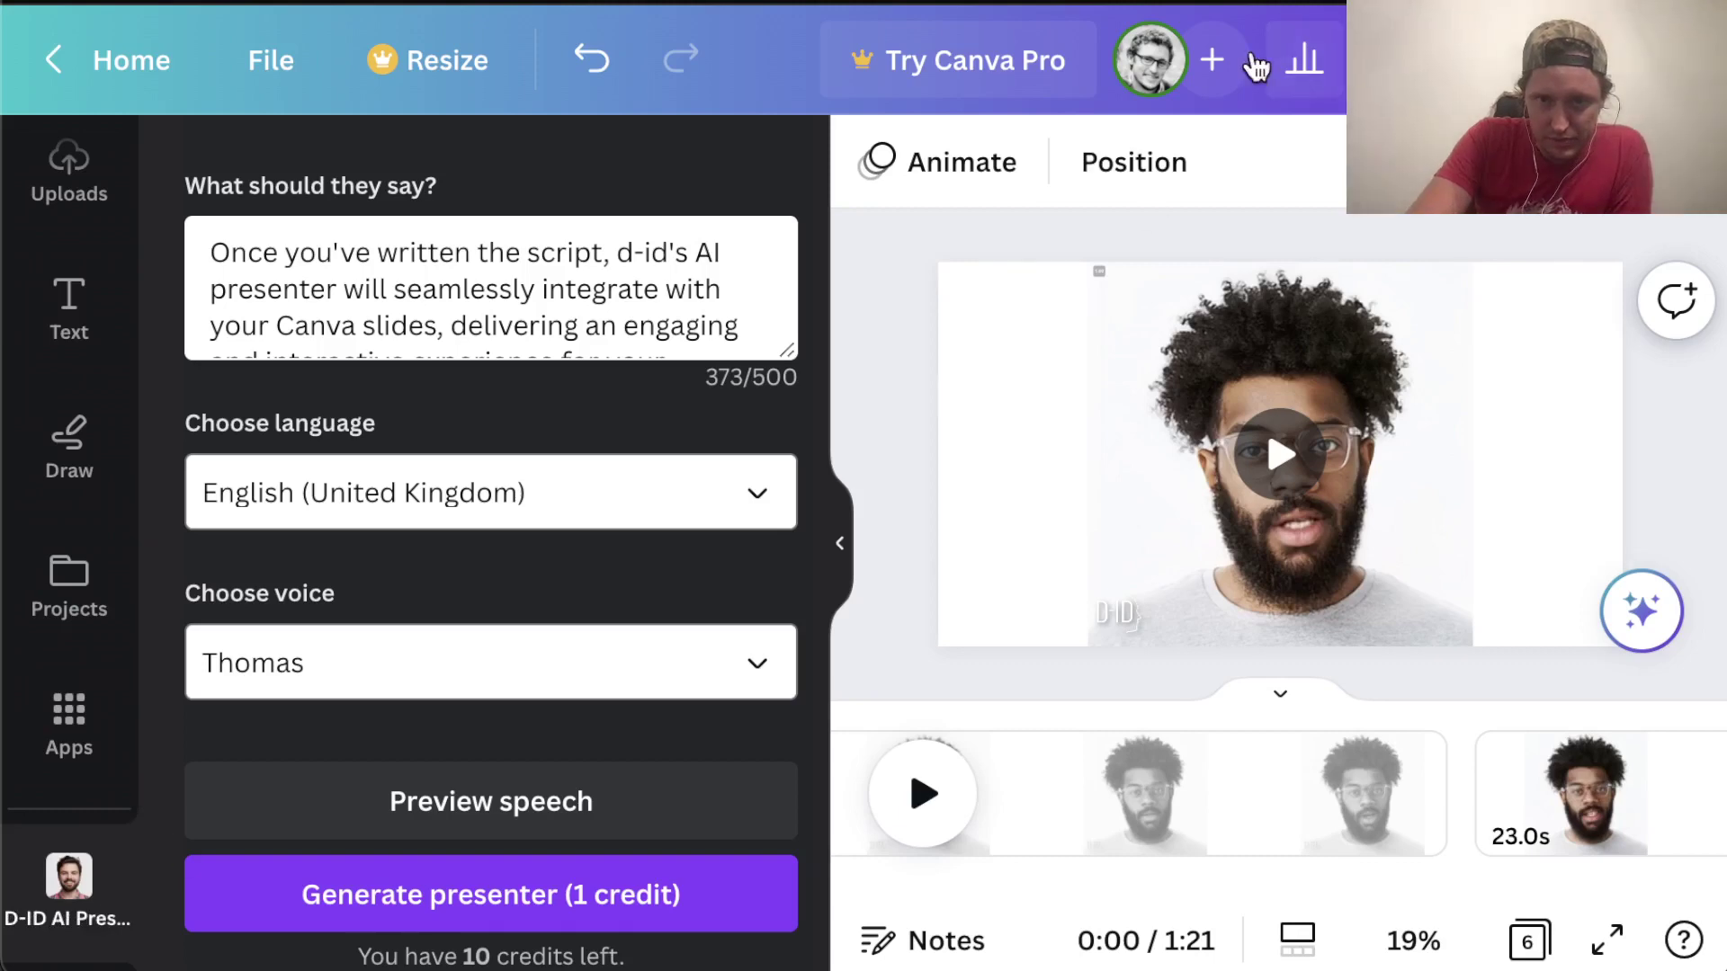
pyautogui.scroll(10, 550, 733)
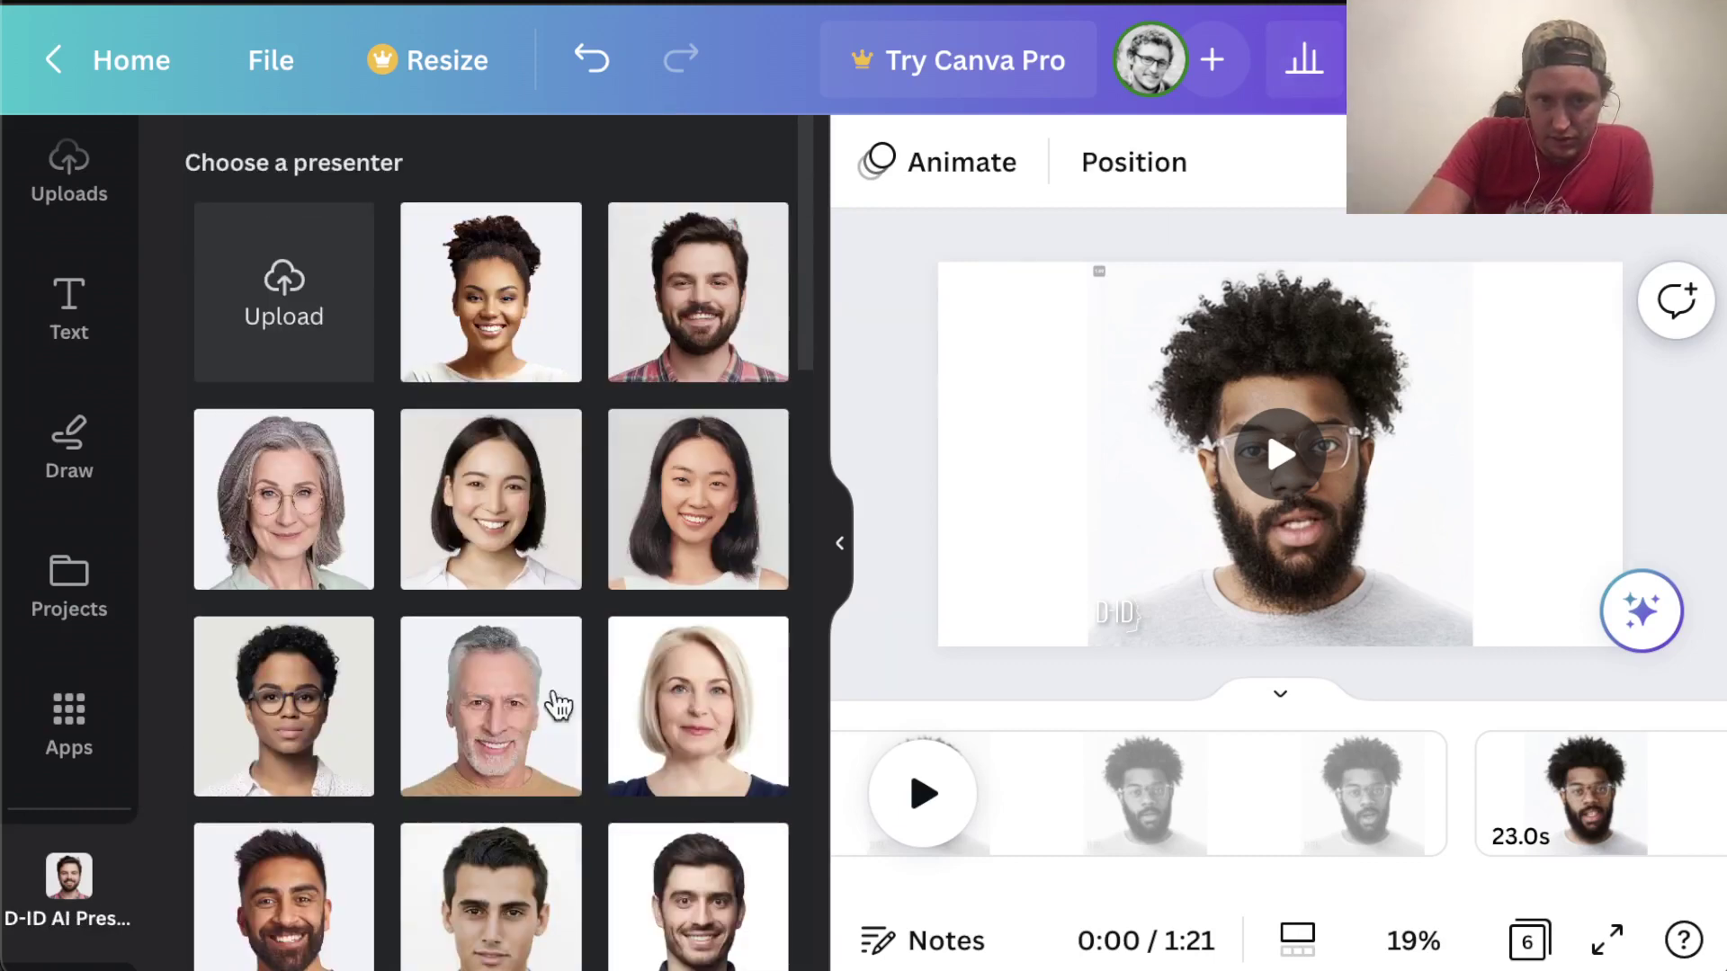
pyautogui.scroll(-5, 558, 693)
pyautogui.scroll(-8, 564, 651)
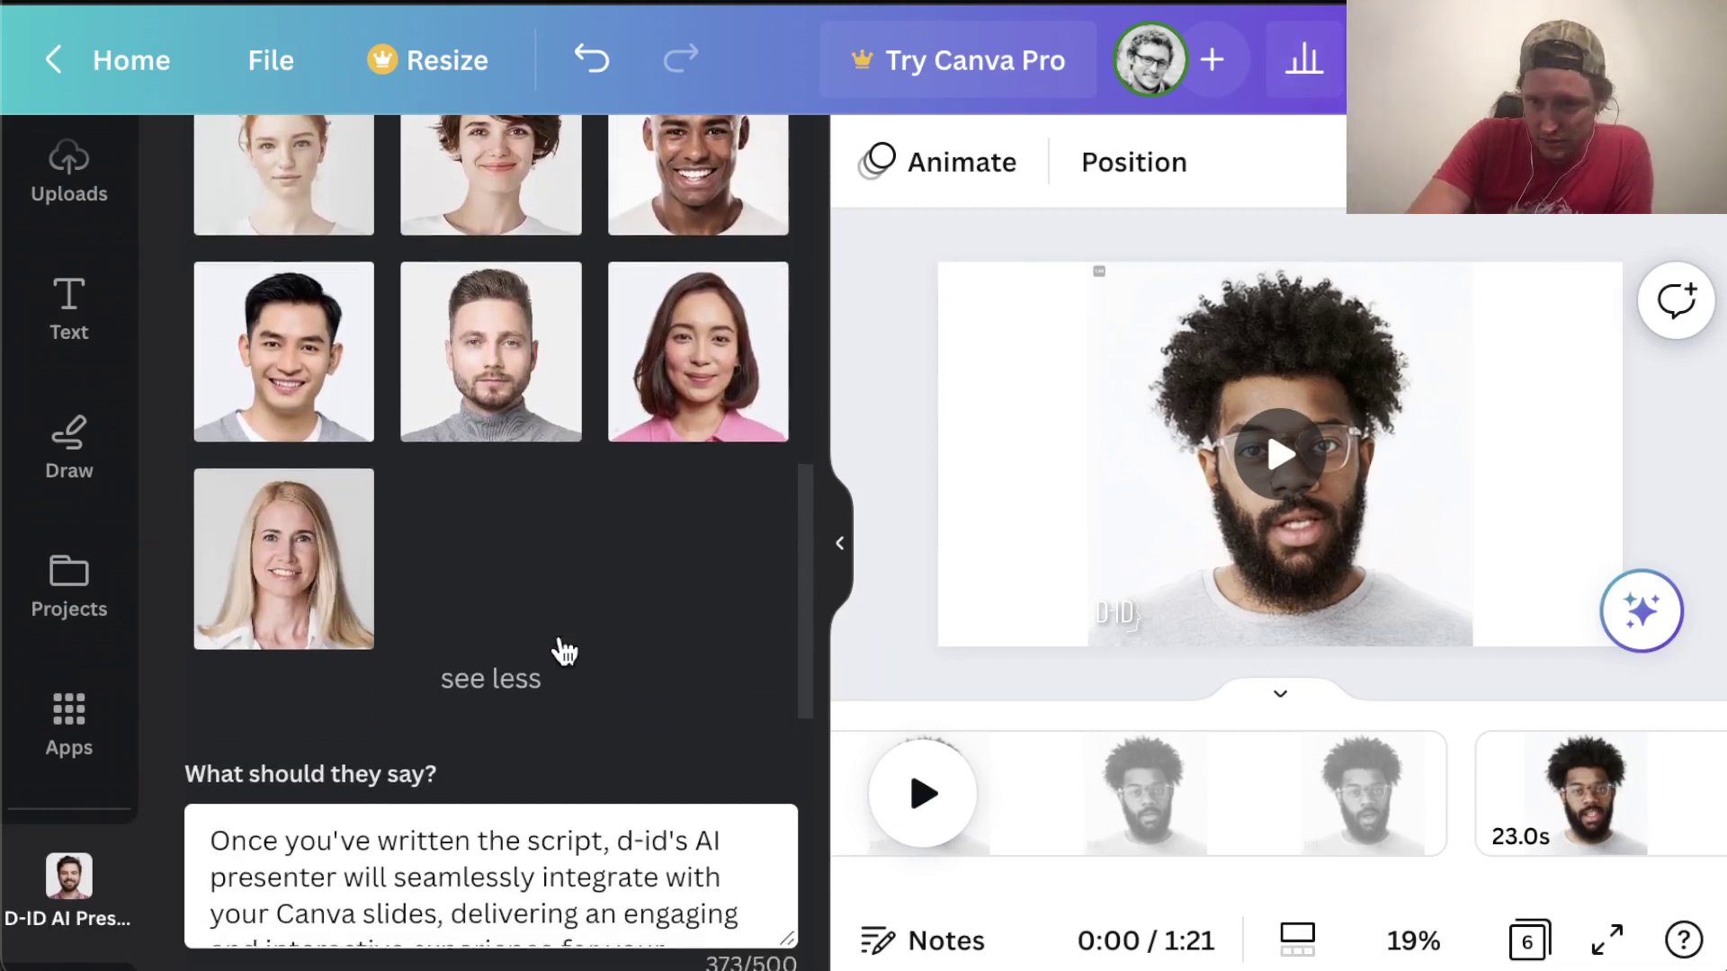
pyautogui.scroll(-3, 564, 652)
# Select the 373-character script and check the English (United Kingdom) language and Thomas voice.
pyautogui.tripleClick(403, 579)
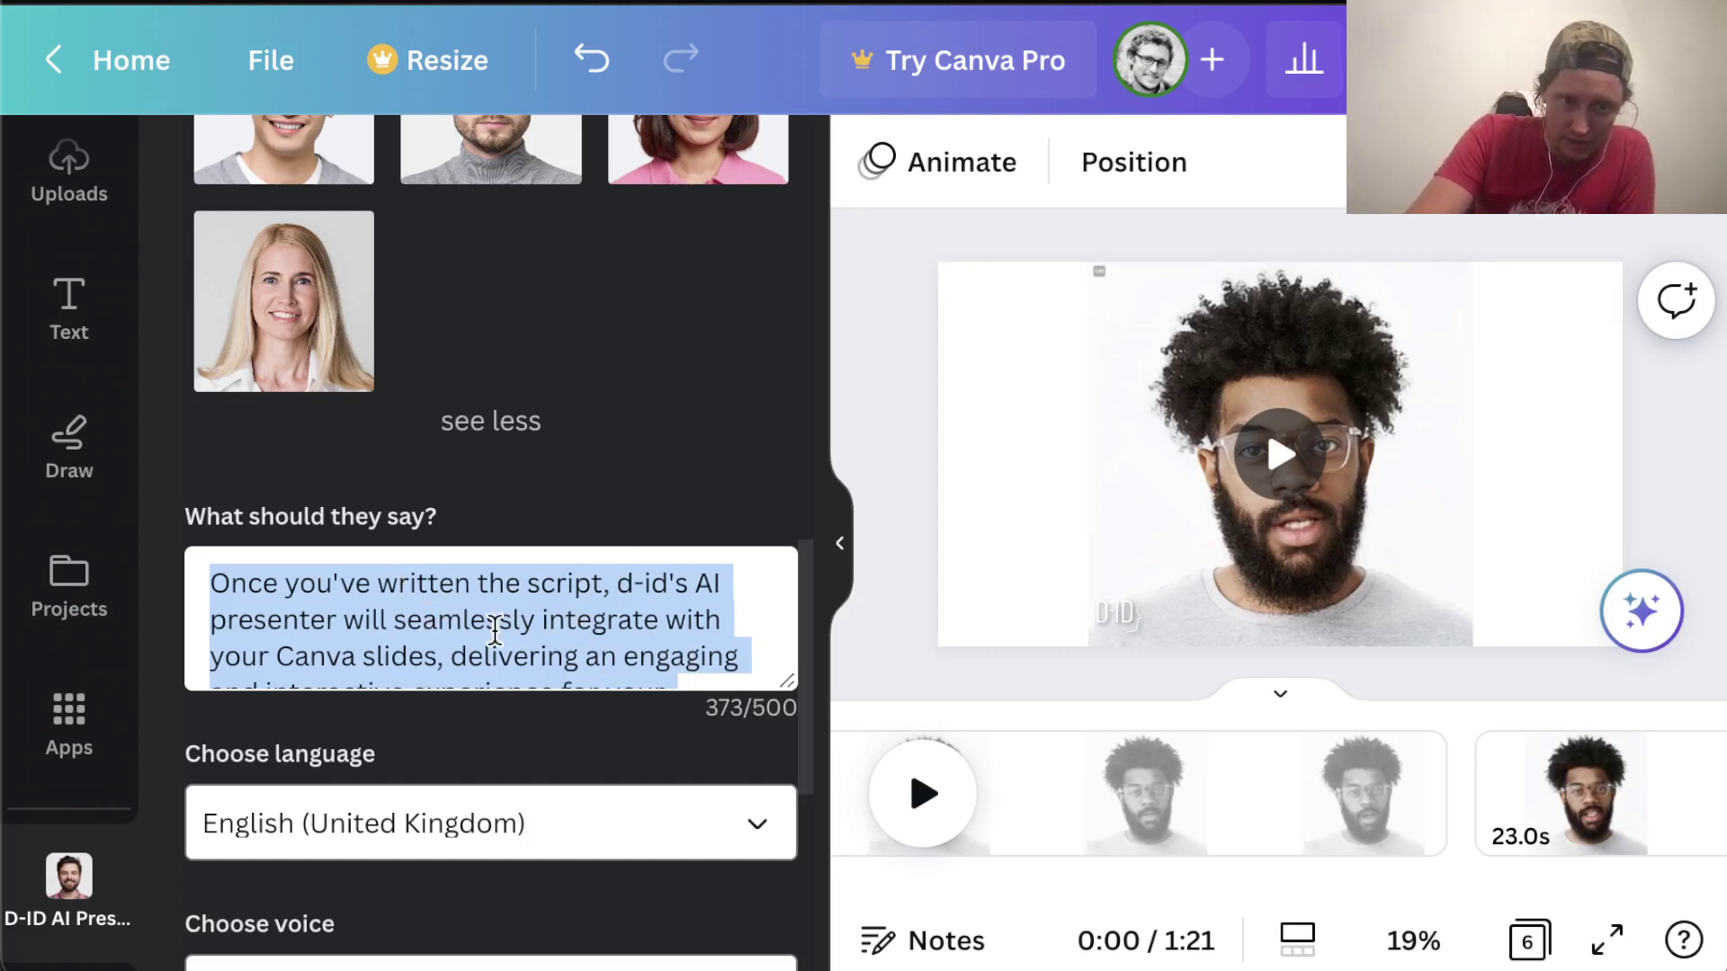
pyautogui.scroll(-4, 498, 775)
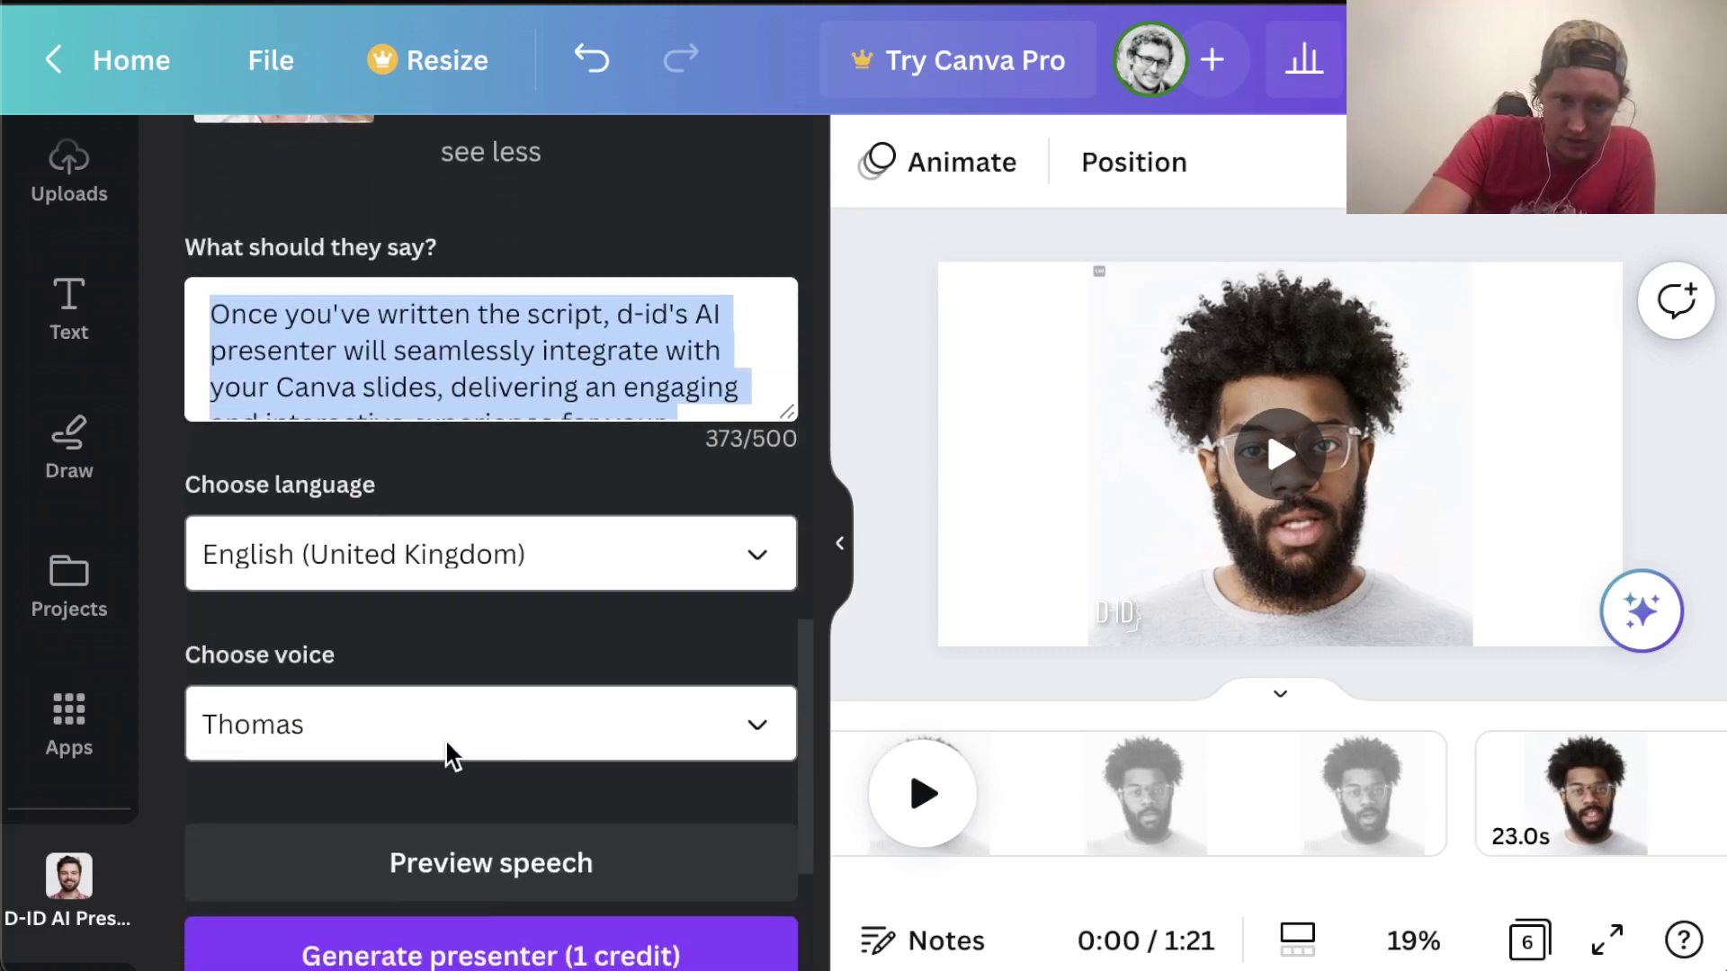
pyautogui.scroll(-2, 466, 732)
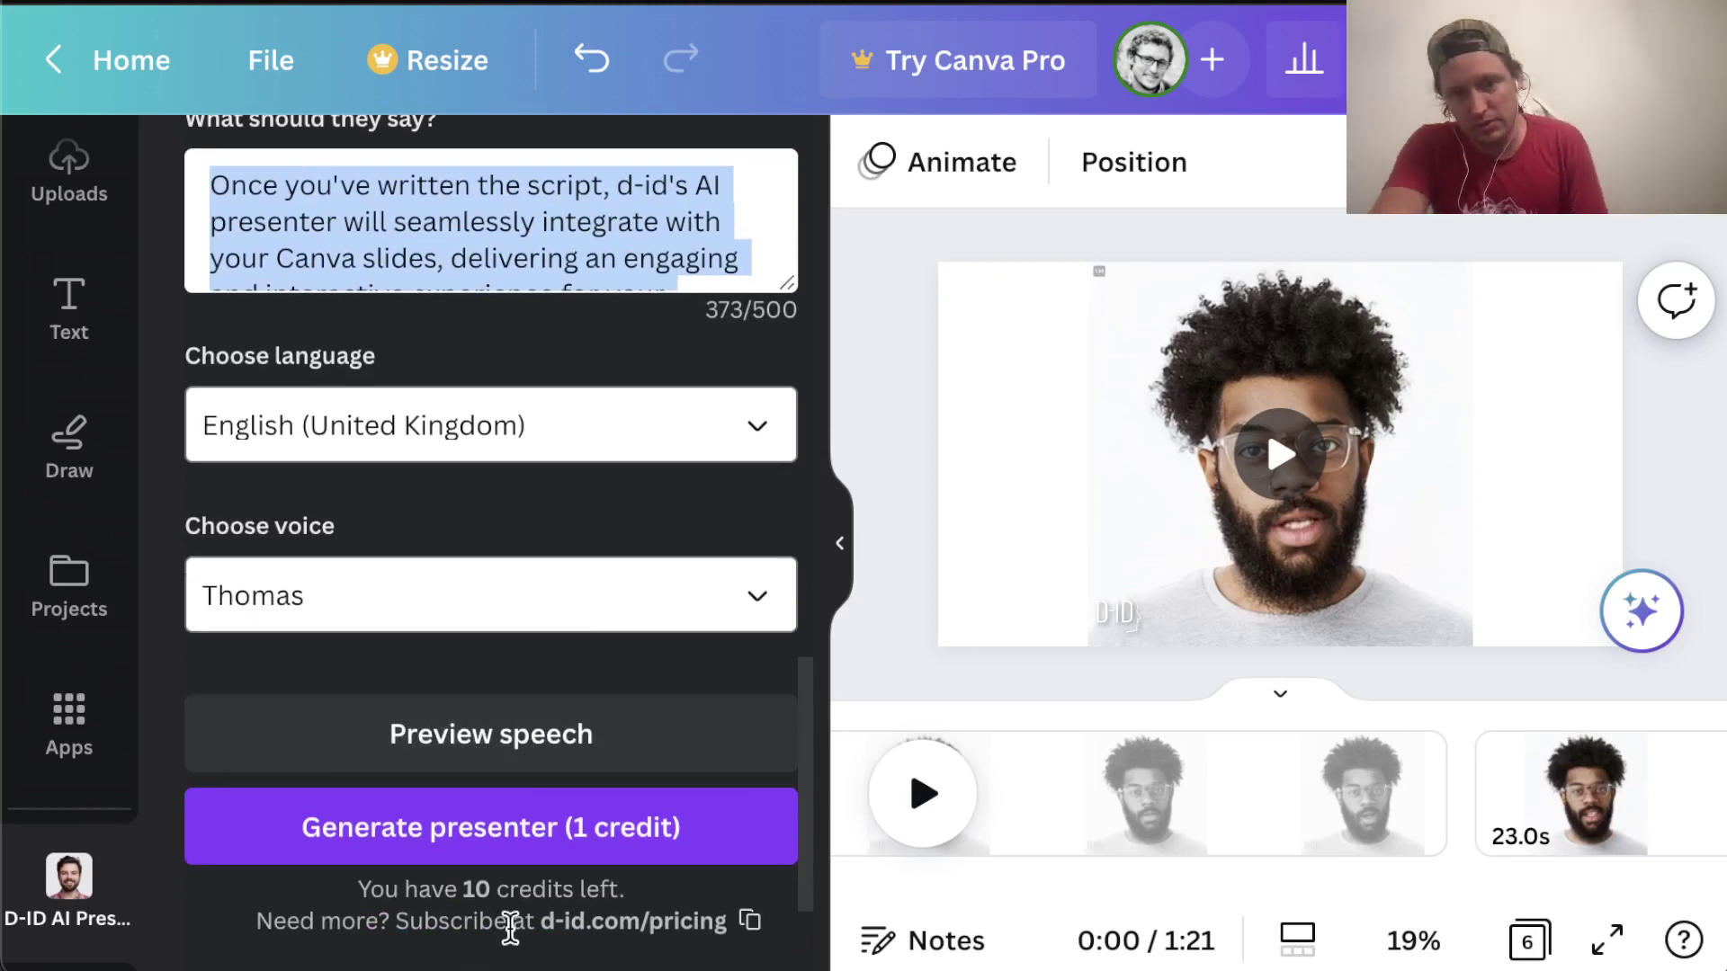
pyautogui.hscroll(2, 1224, 814)
pyautogui.hscroll(-3, 1224, 810)
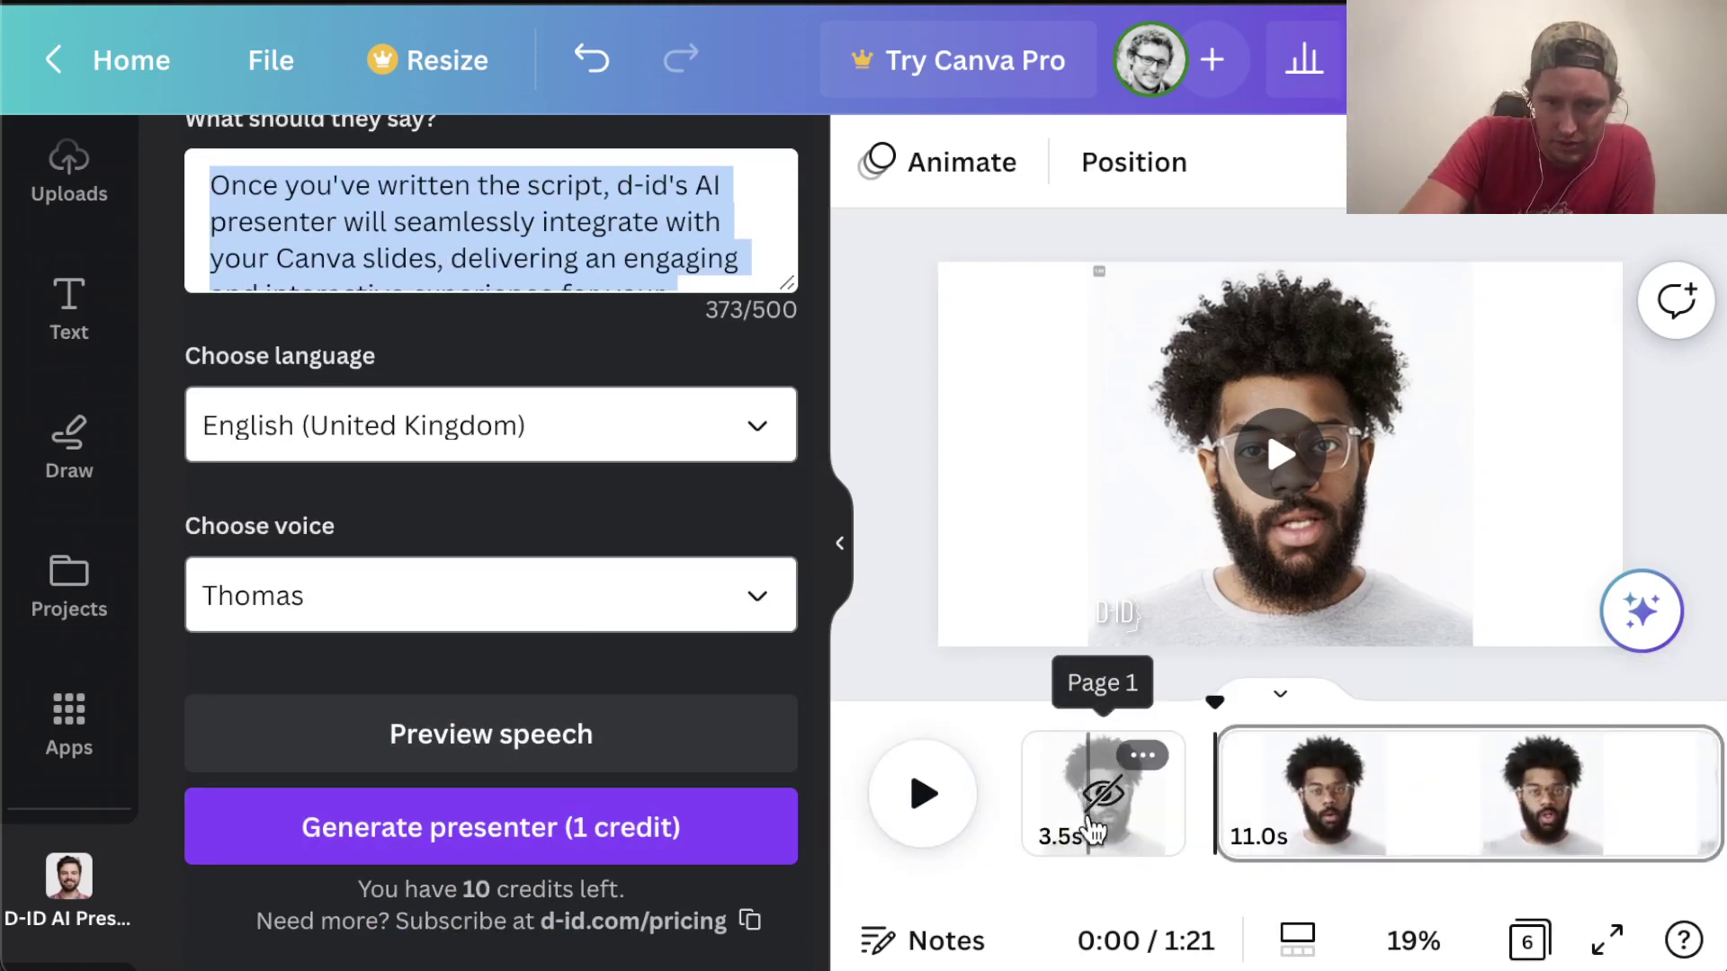
pyautogui.click(1142, 755)
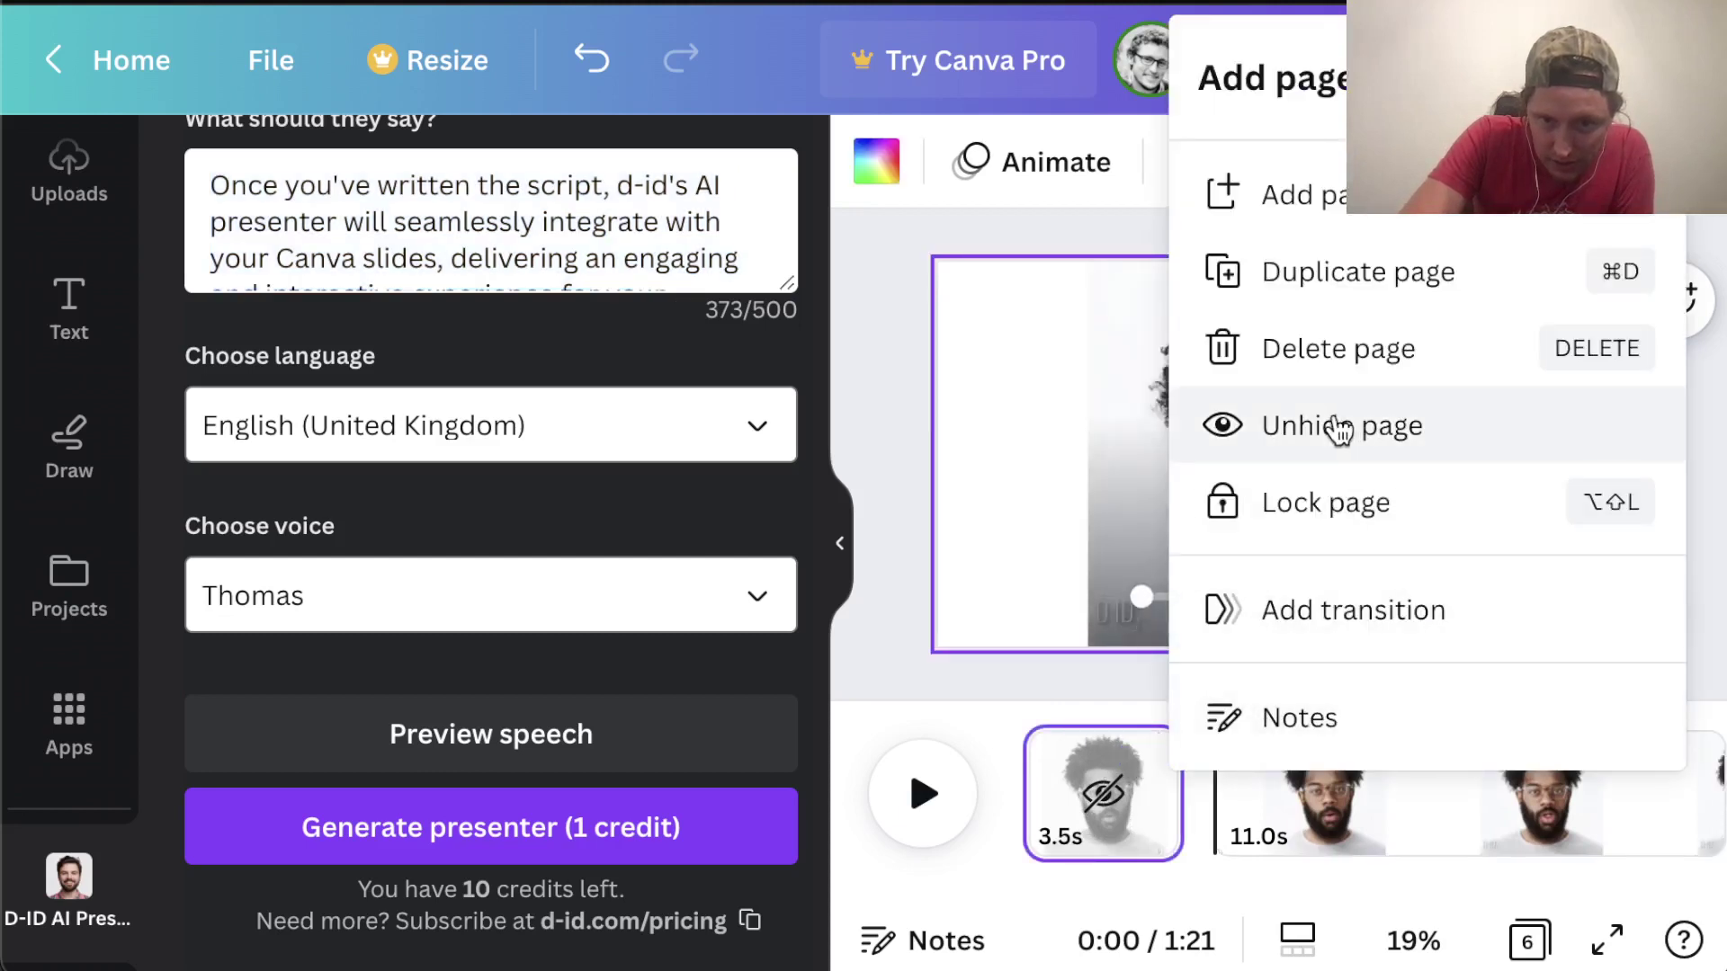
pyautogui.click(1337, 423)
pyautogui.click(920, 828)
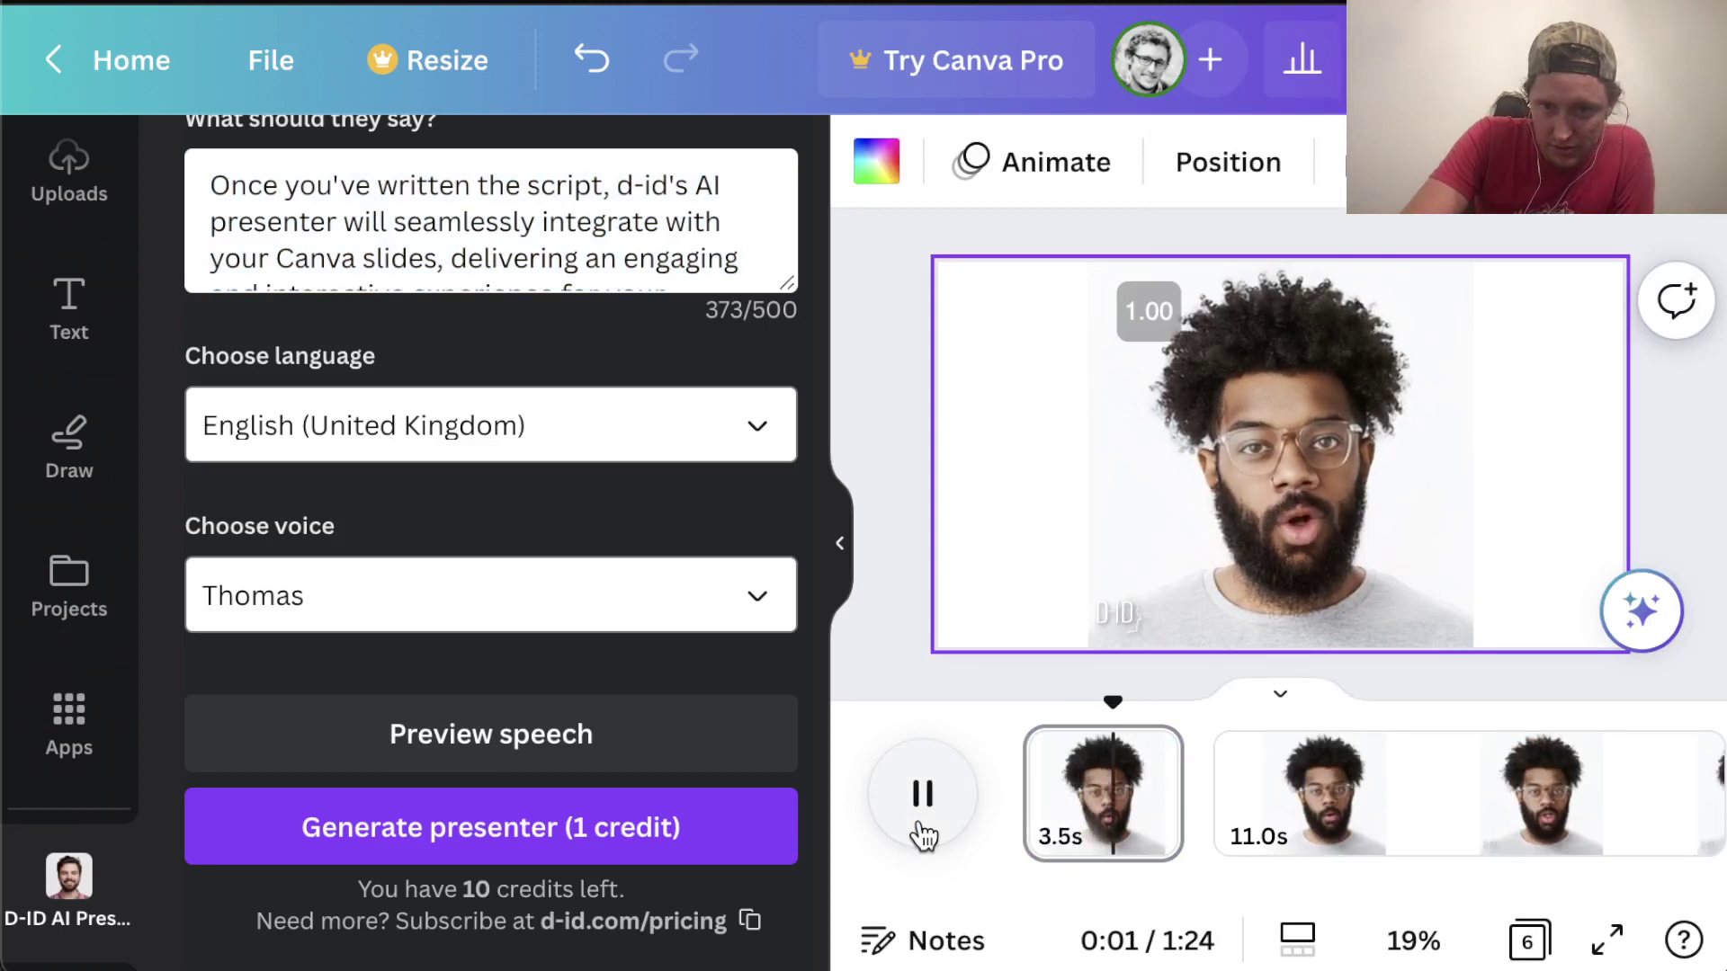
pyautogui.click(924, 833)
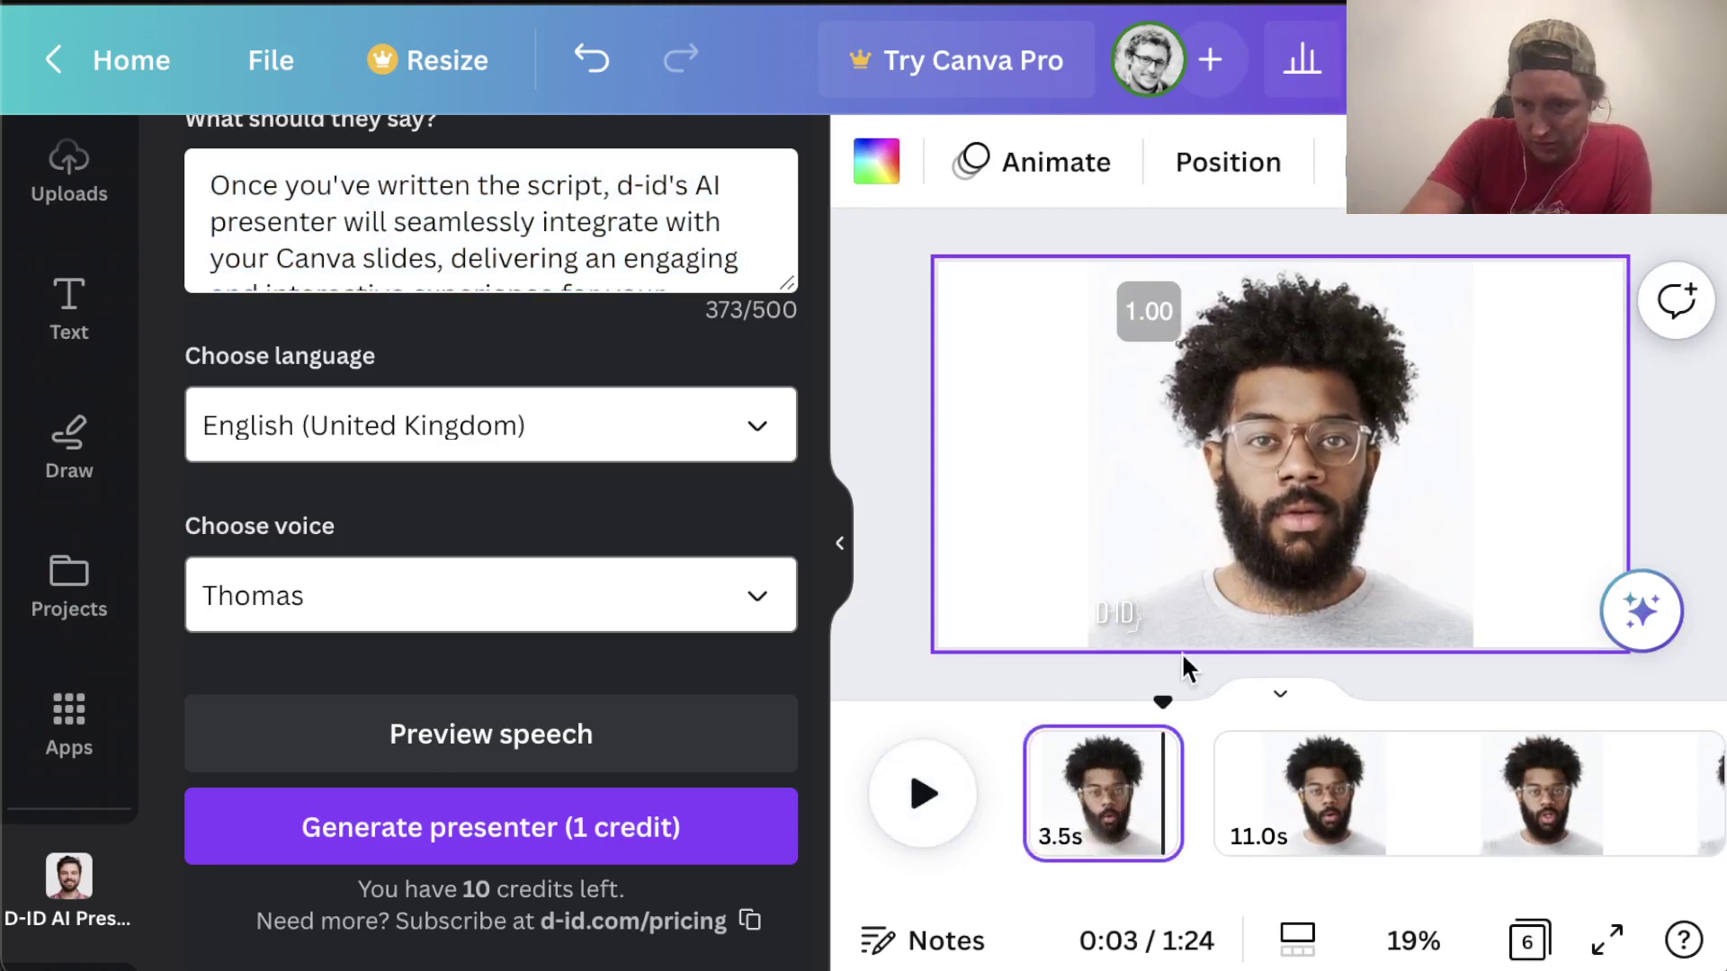
pyautogui.hscroll(10, 1287, 837)
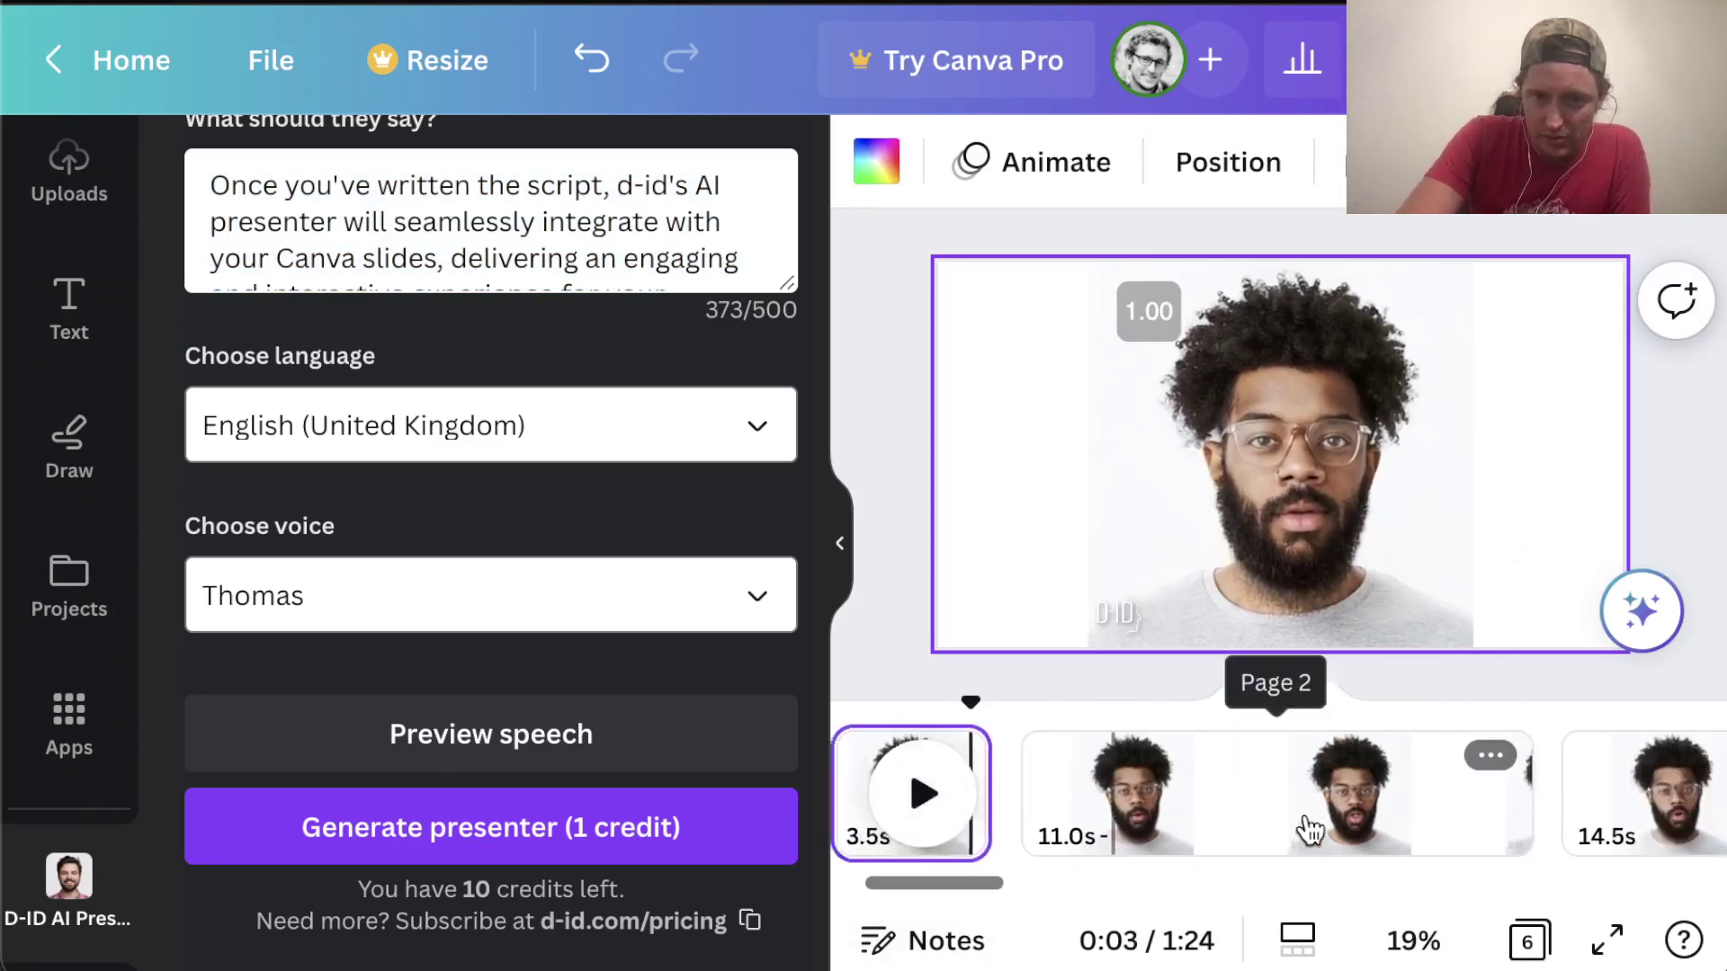
pyautogui.hscroll(5, 1309, 832)
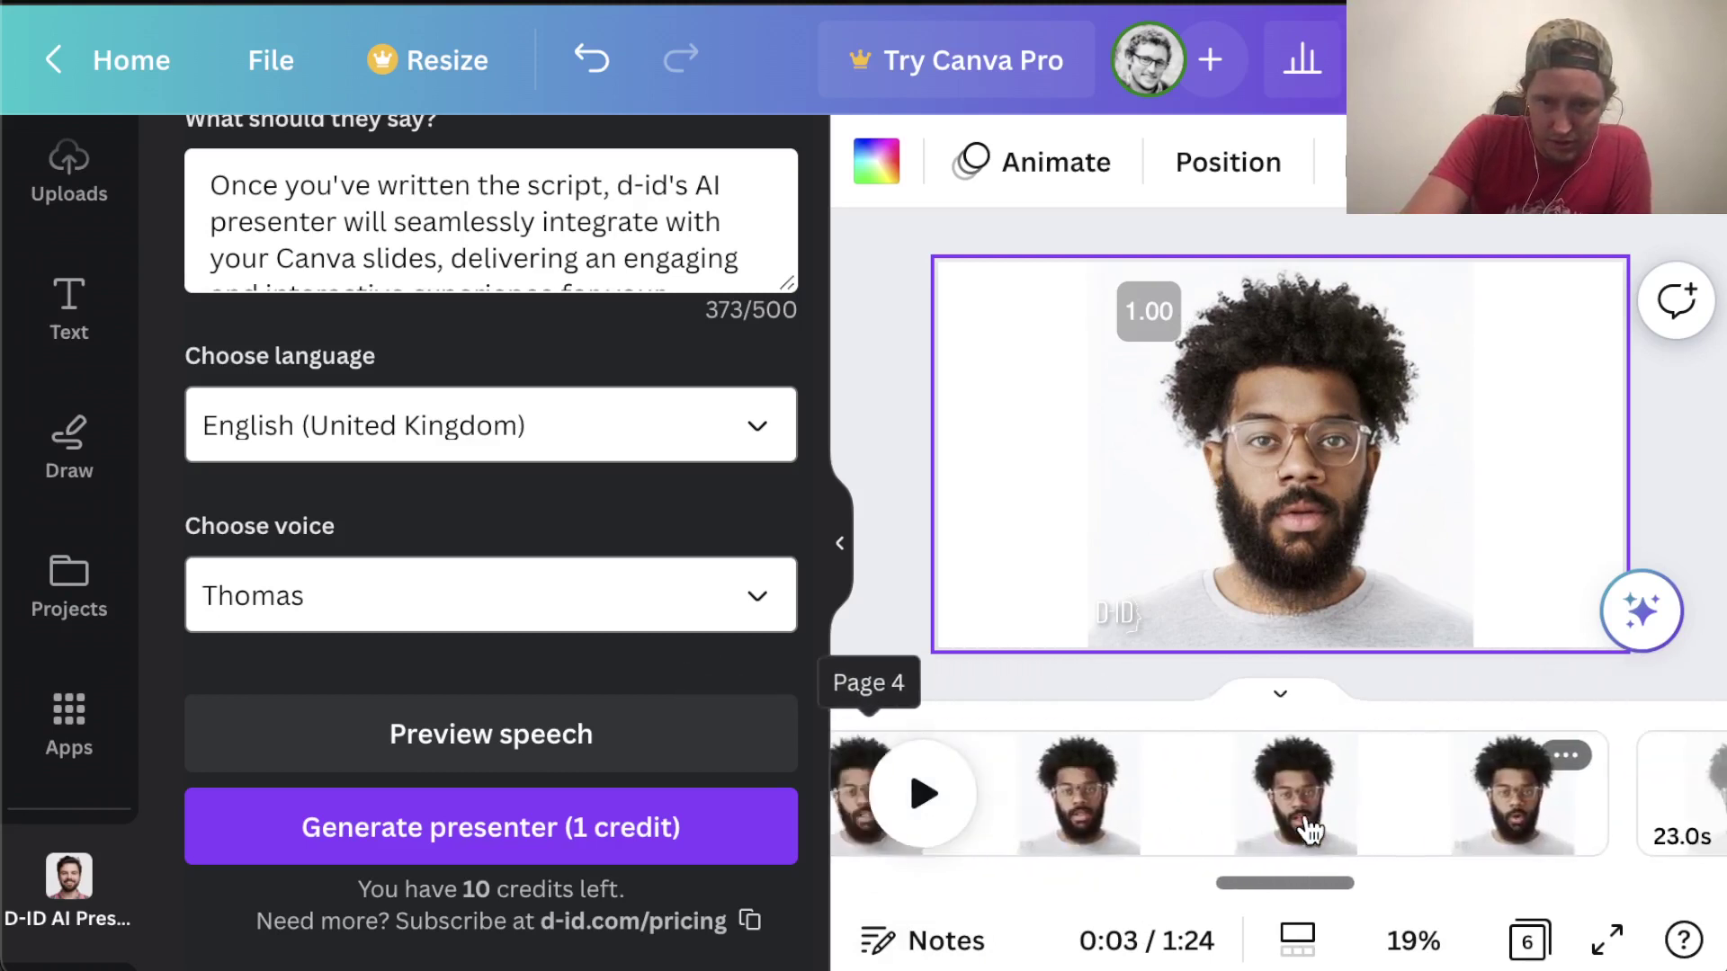
pyautogui.hscroll(3, 1309, 832)
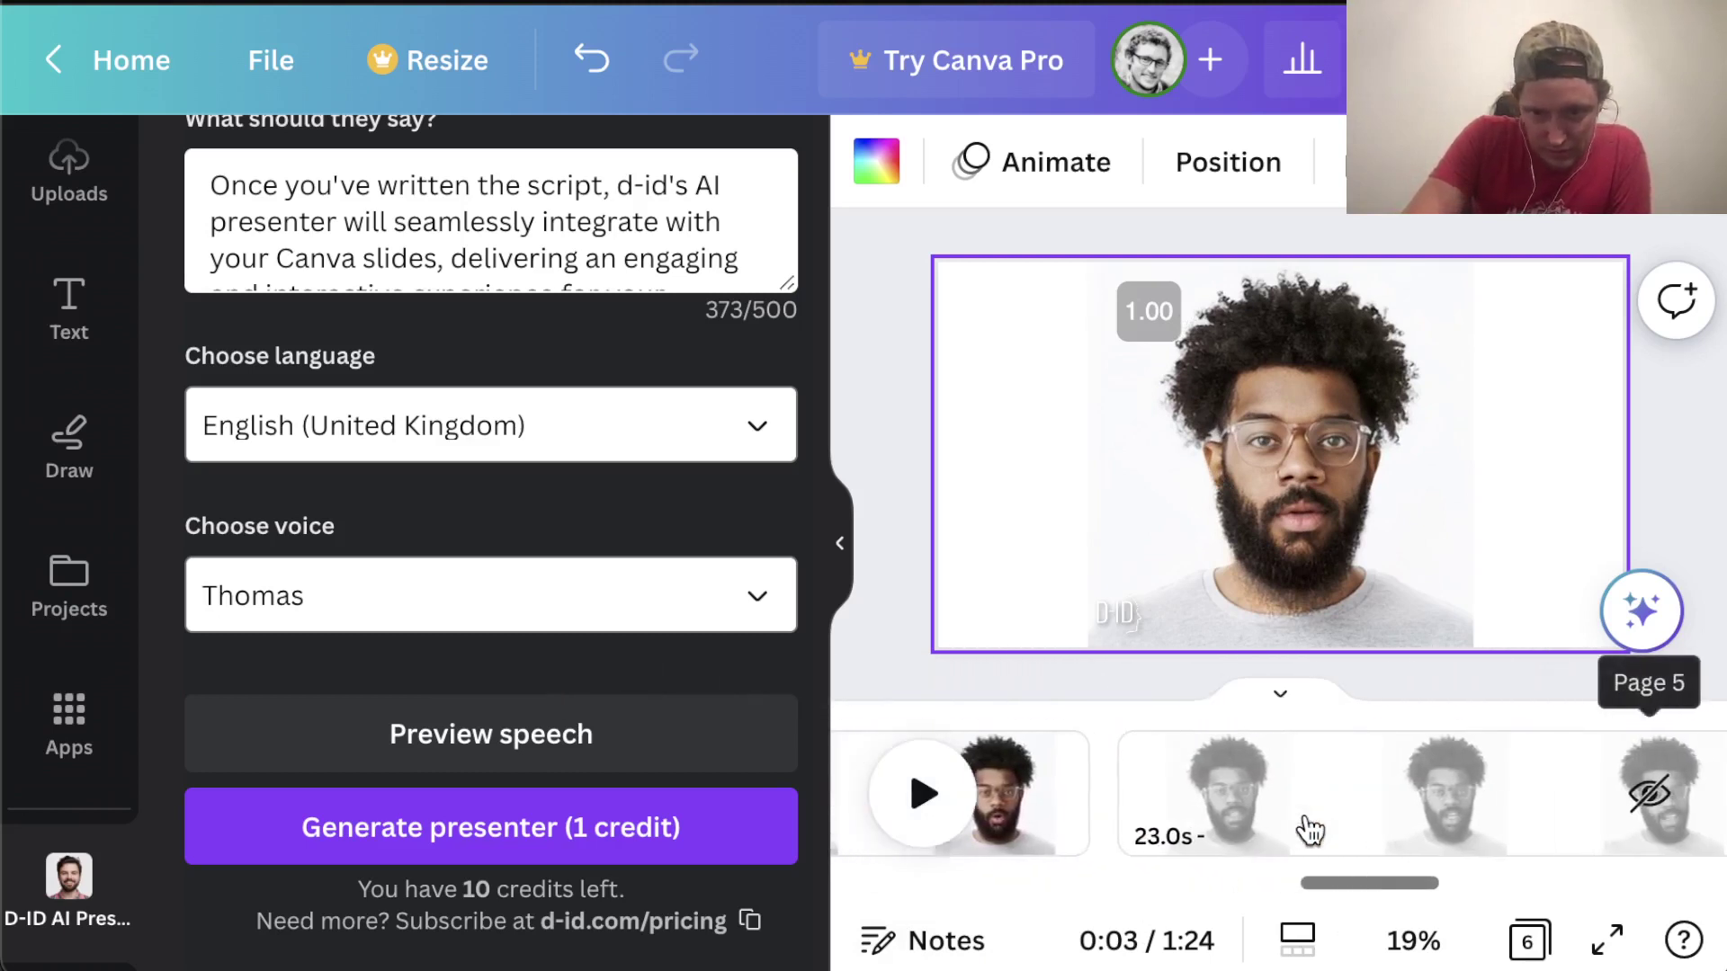
pyautogui.hscroll(3, 1310, 829)
pyautogui.hscroll(6, 1311, 830)
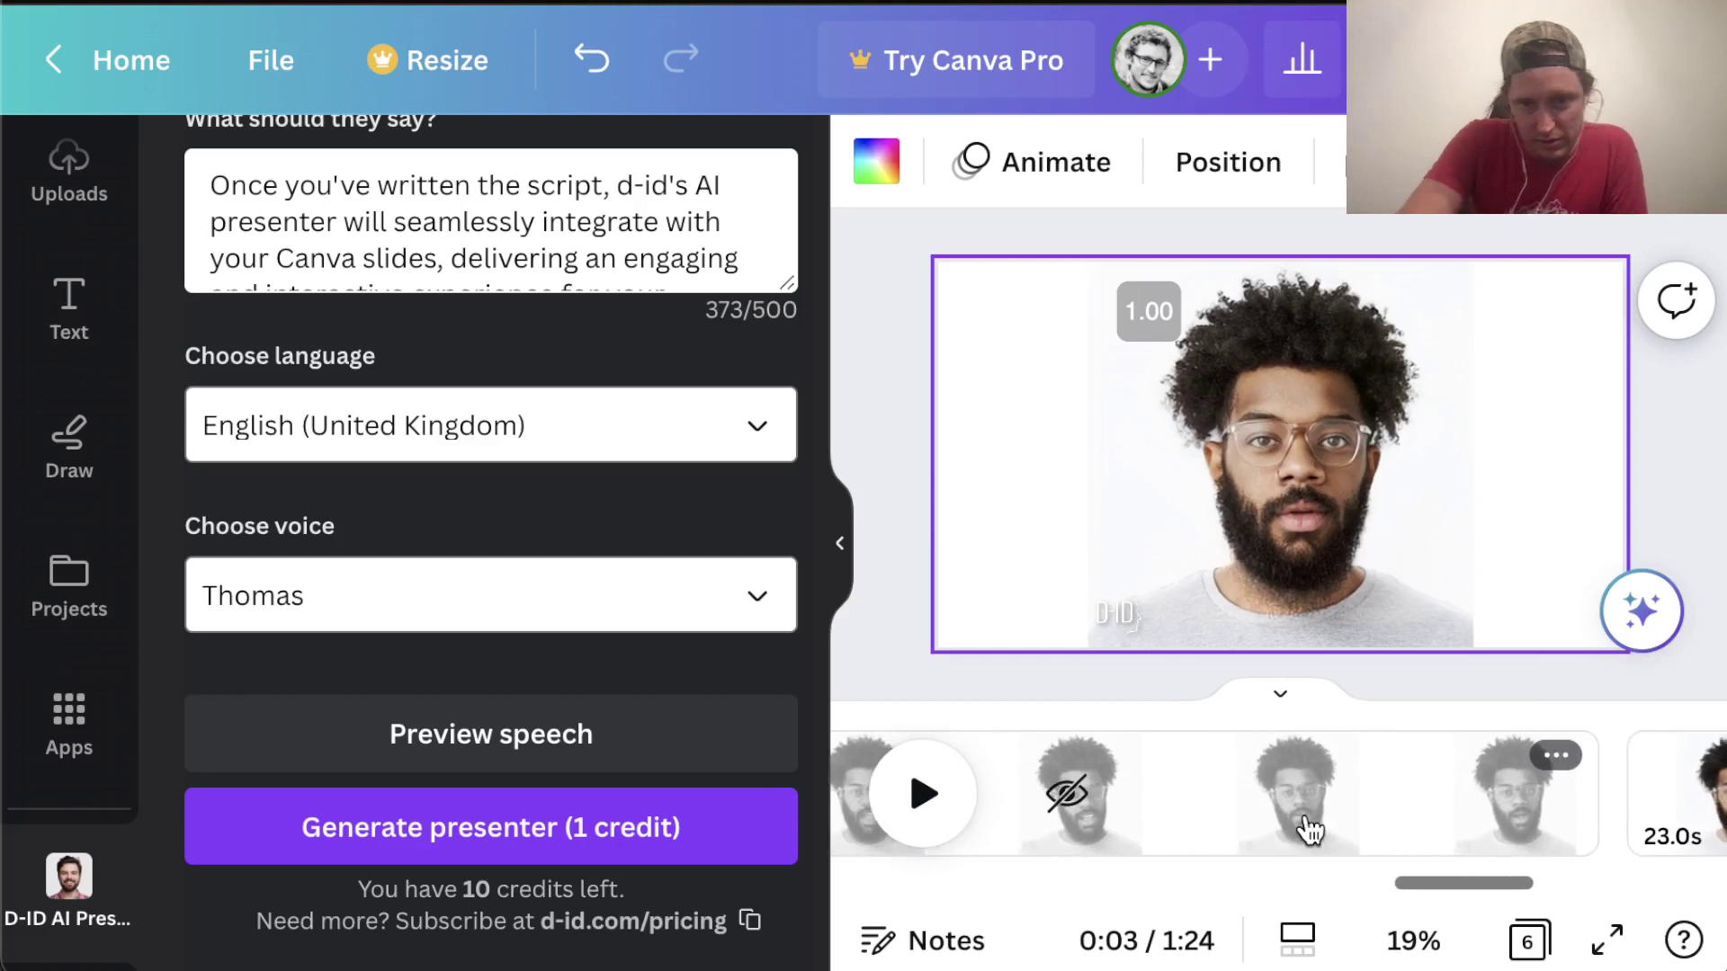
pyautogui.hscroll(-3, 1311, 829)
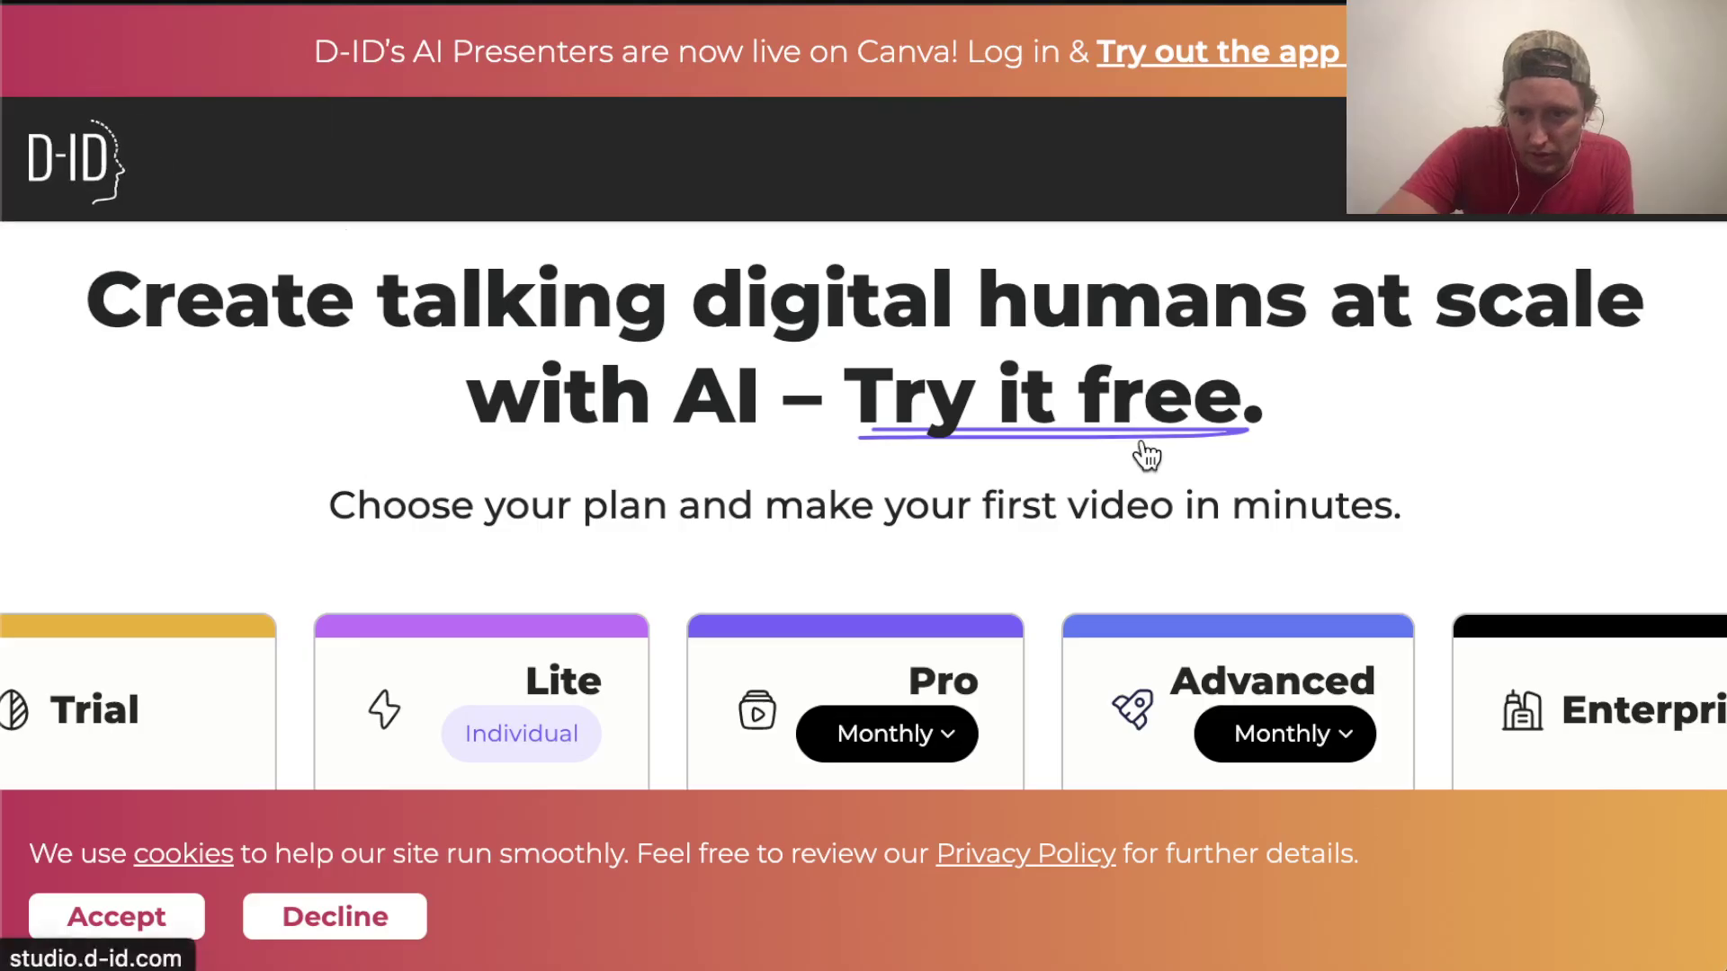
# Zoom the D-ID pricing page in two steps and accept the cookie notice.
pyautogui.scroll(-3, 1148, 450)
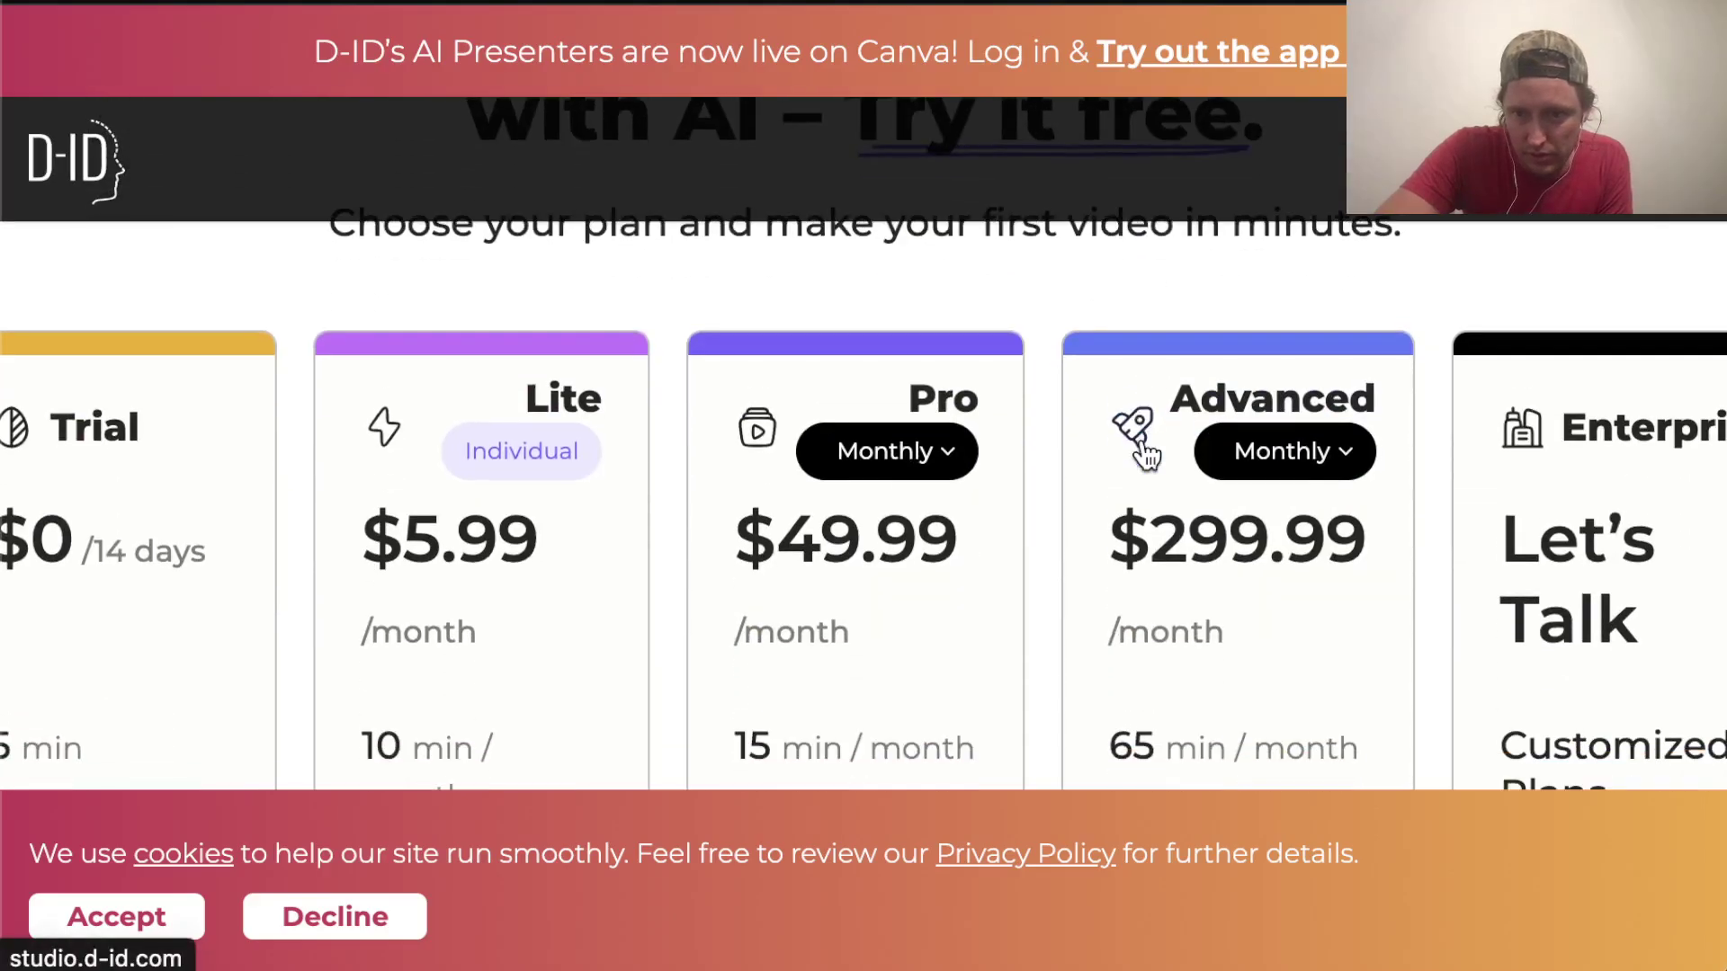
pyautogui.hscroll(2, 1141, 435)
pyautogui.hscroll(-2, 1141, 435)
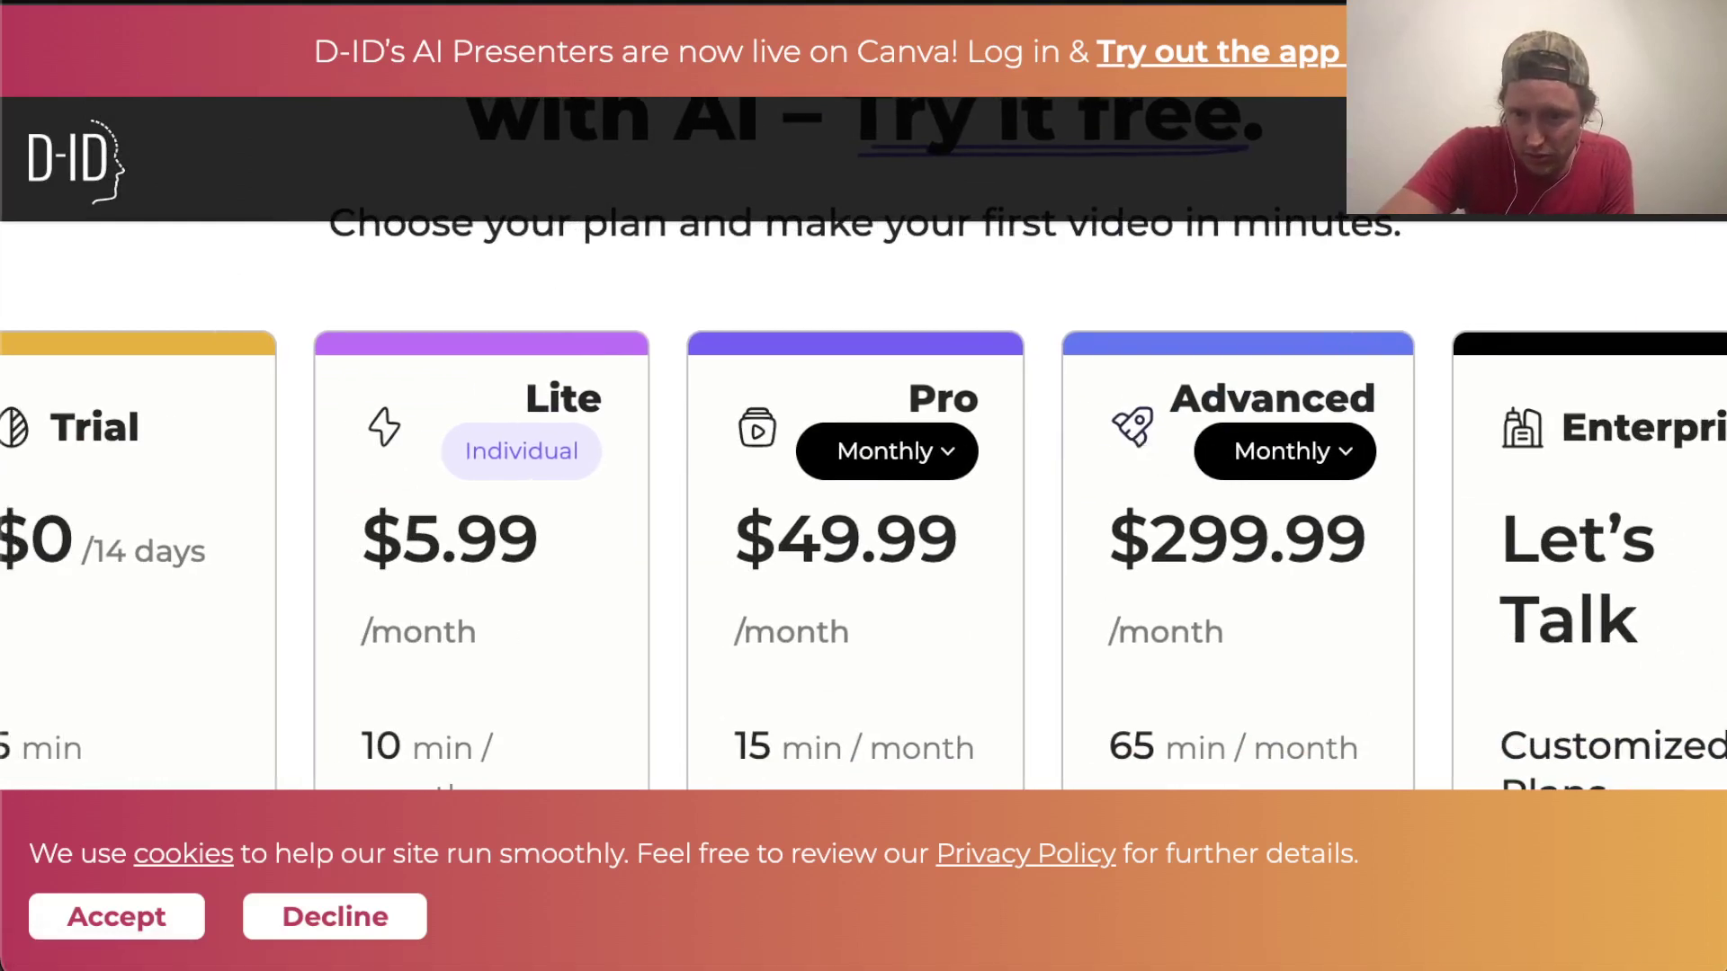
pyautogui.scroll(1, 1723, 591)
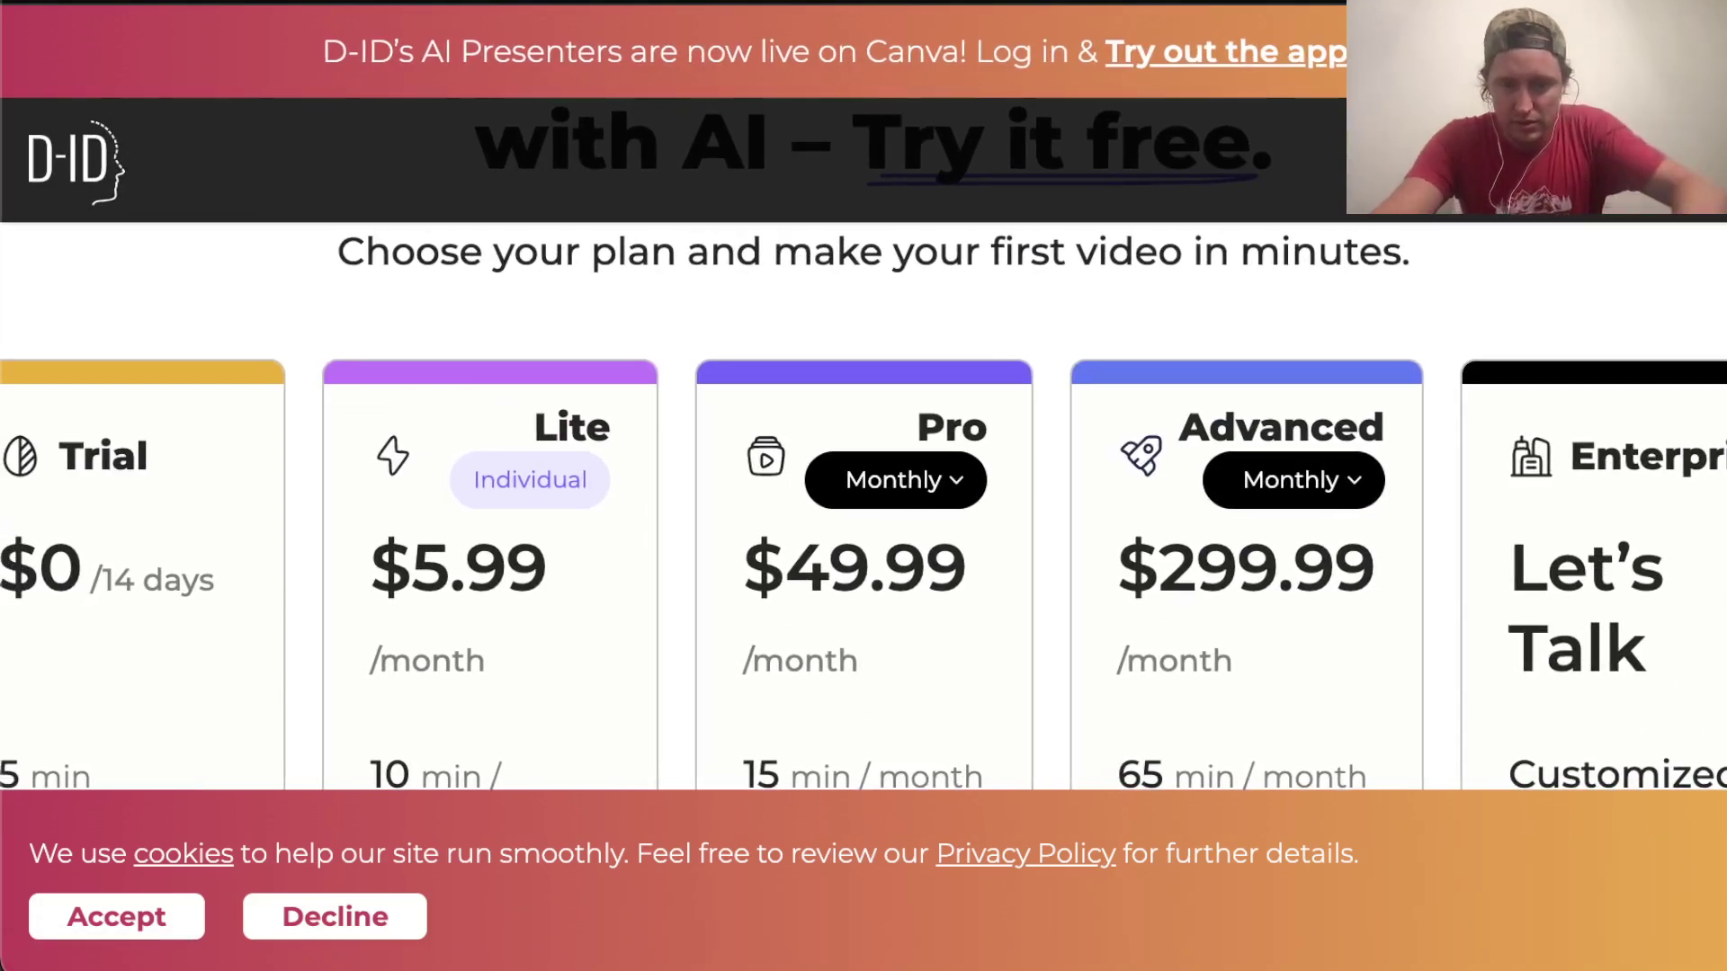
pyautogui.hotkey('ctrl', '+')
pyautogui.hotkey('ctrl', '+')
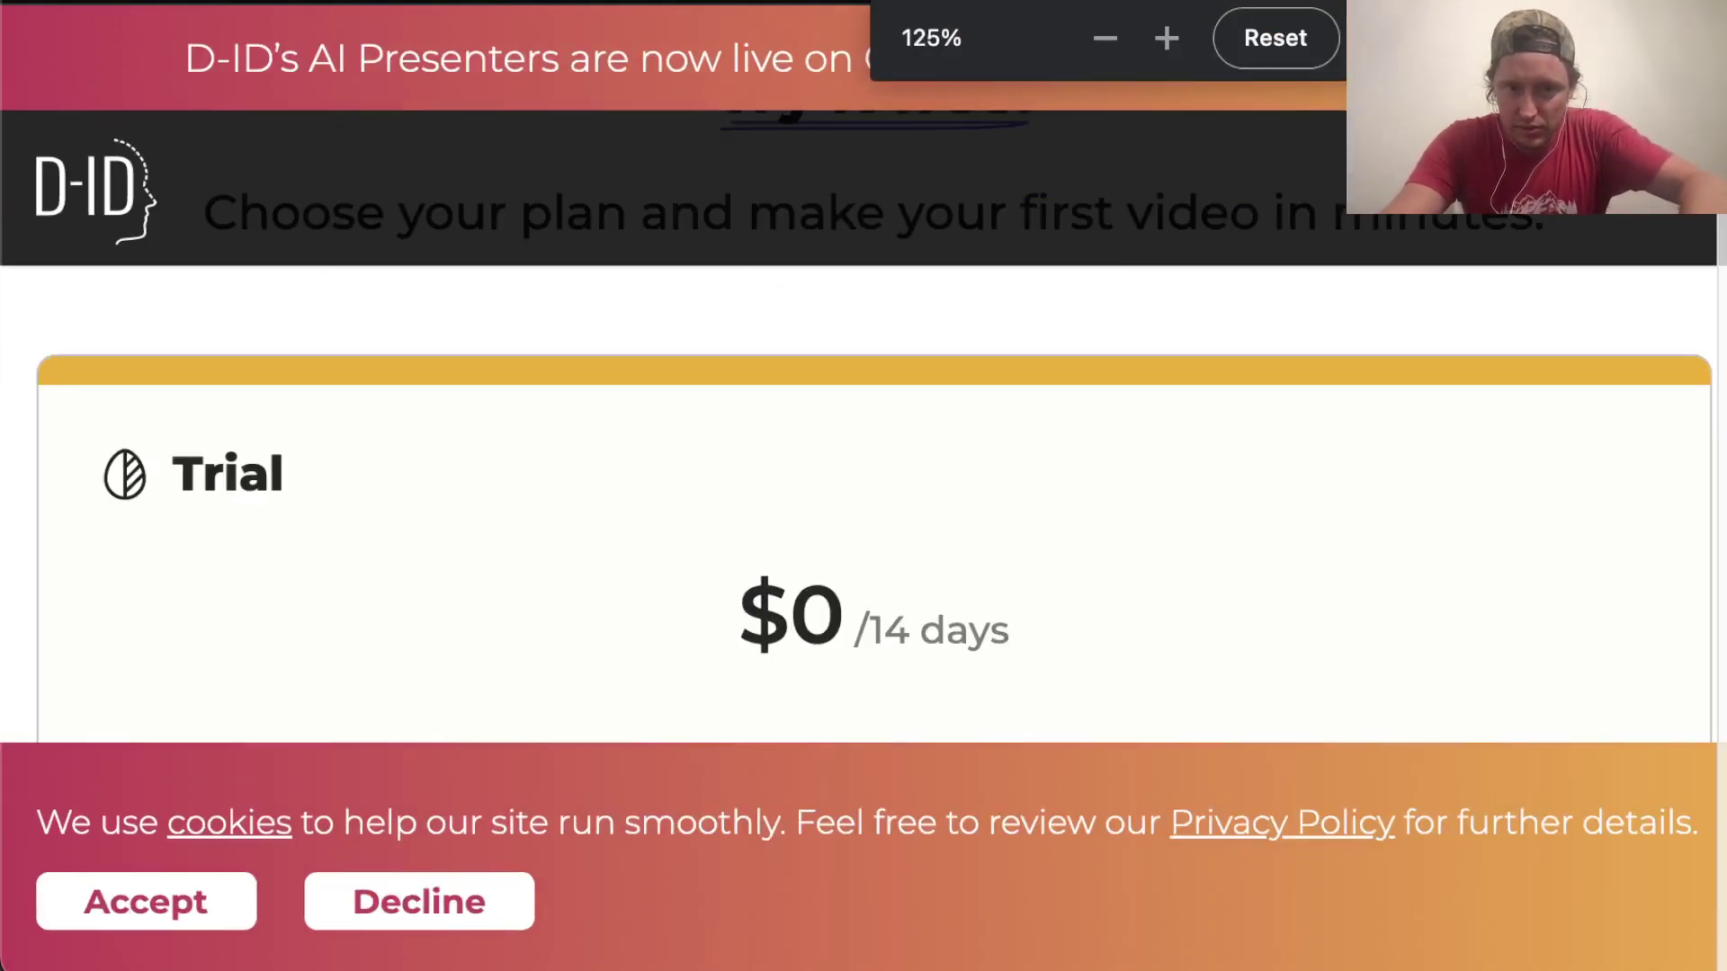
pyautogui.hotkey('ctrl', '+')
pyautogui.hotkey('ctrl', '+')
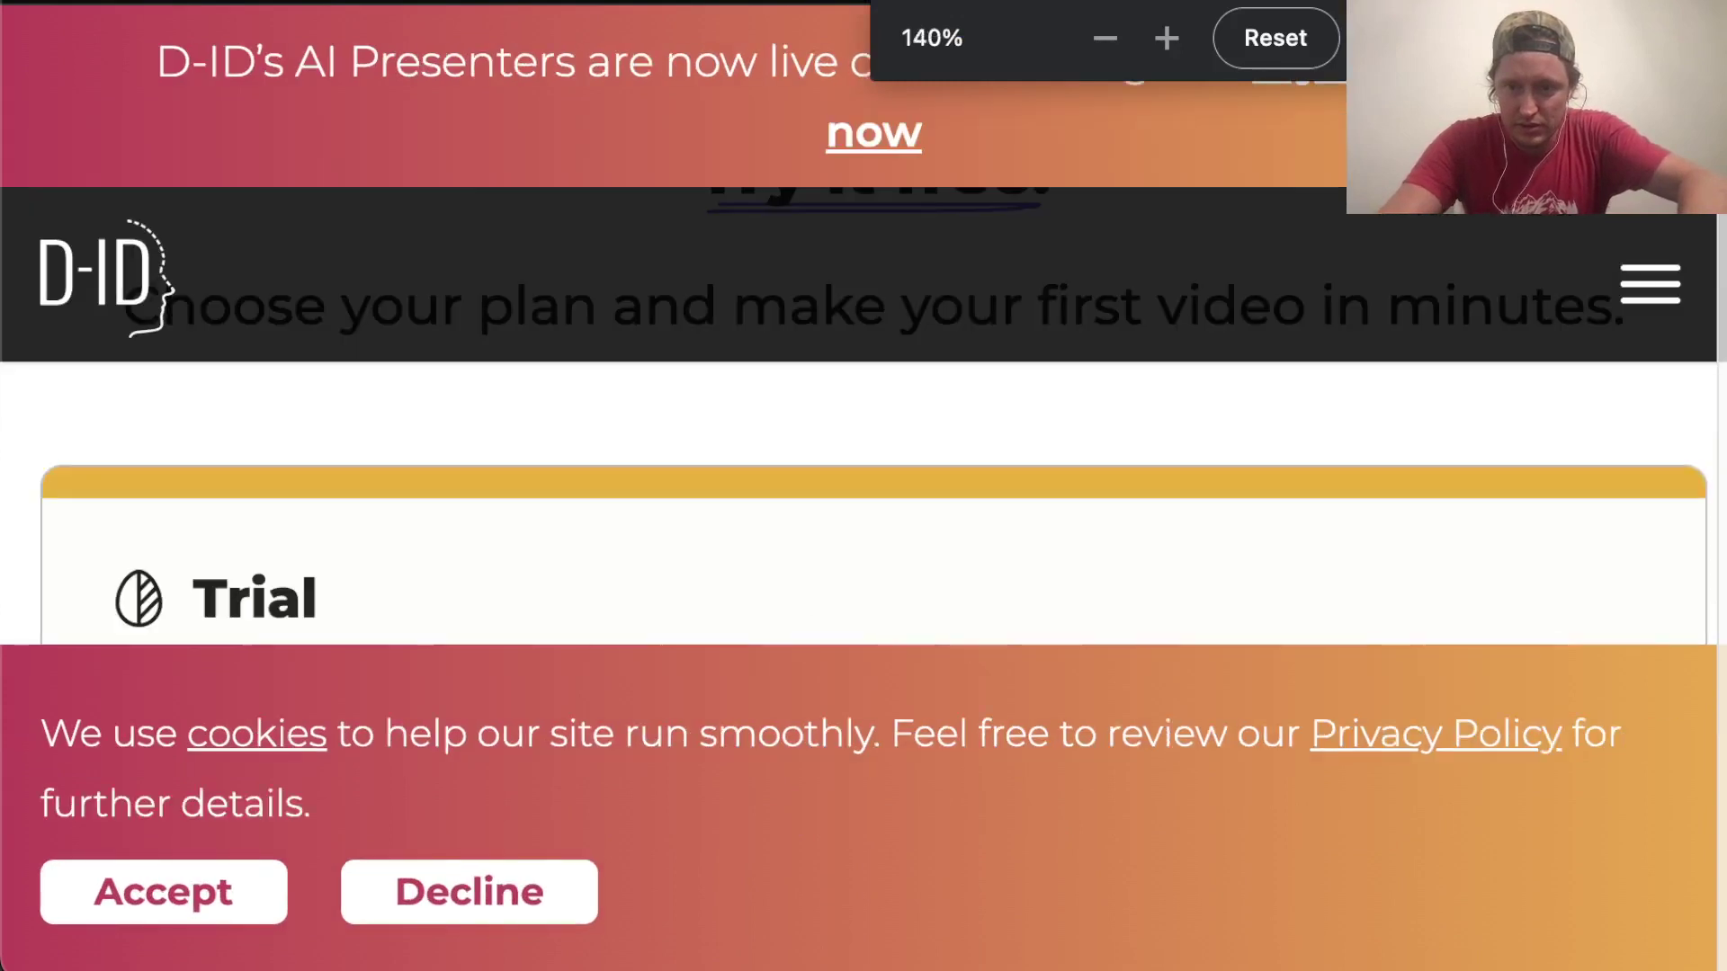
pyautogui.click(217, 887)
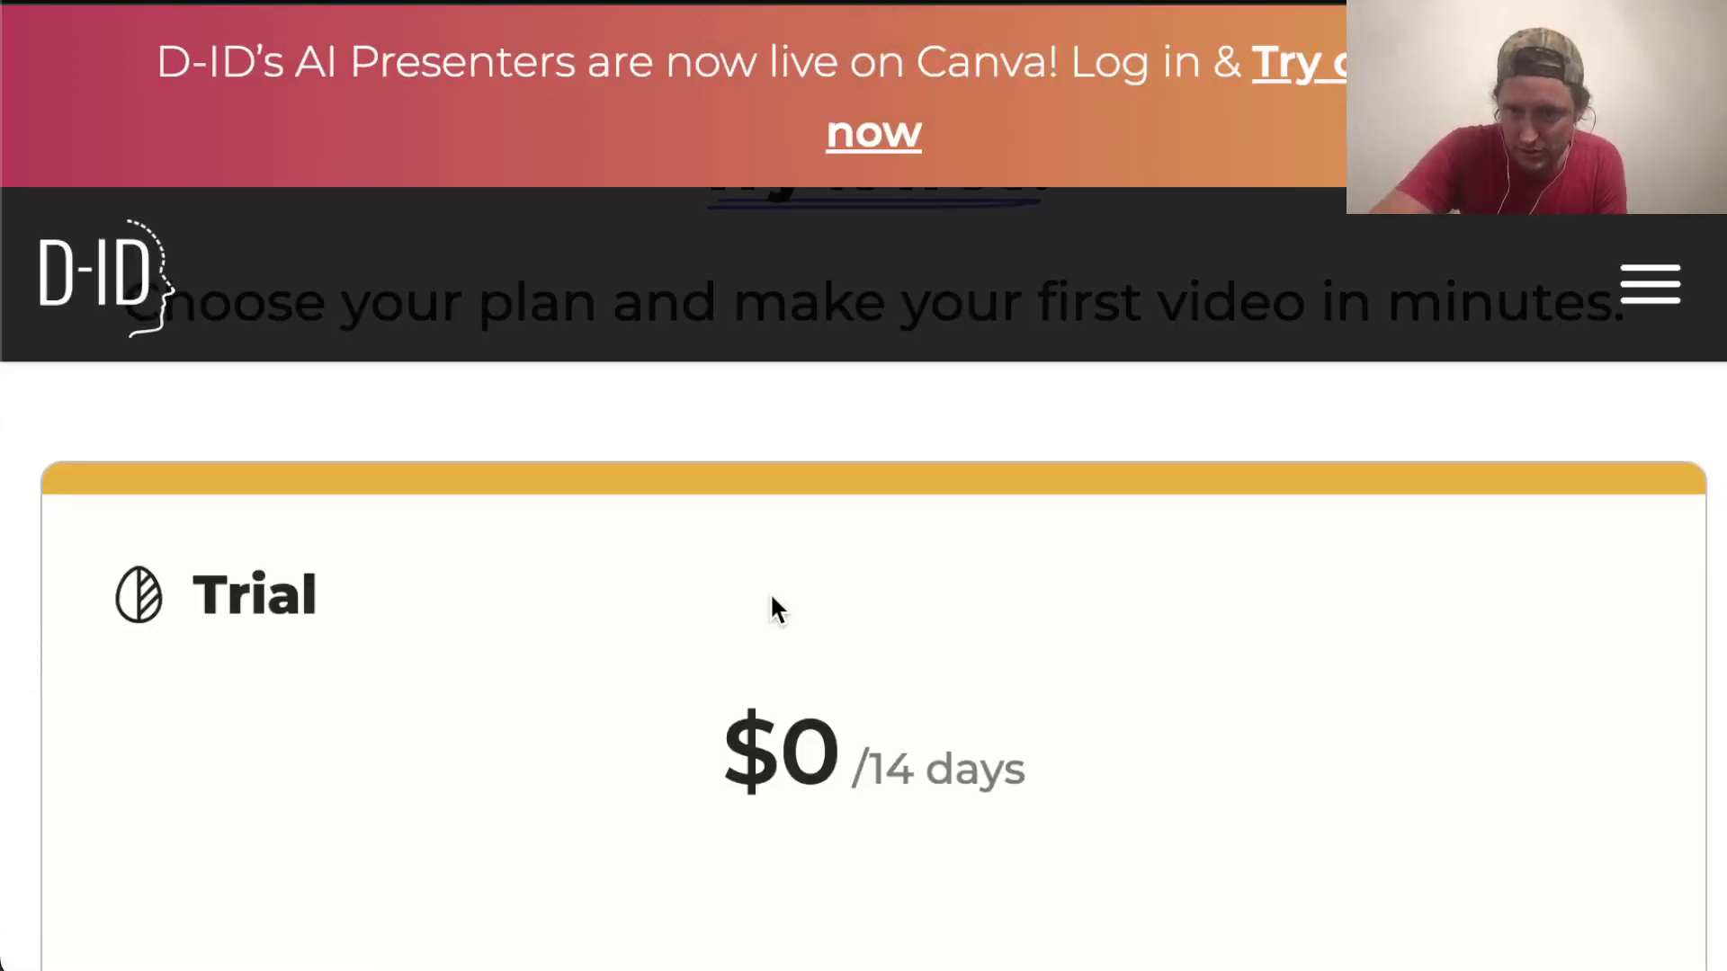
# Review the Trial $0, Lite $5.99, Pro $49.99 and Advanced $299.99 monthly plans.
pyautogui.scroll(-3, 772, 598)
pyautogui.scroll(-10, 772, 598)
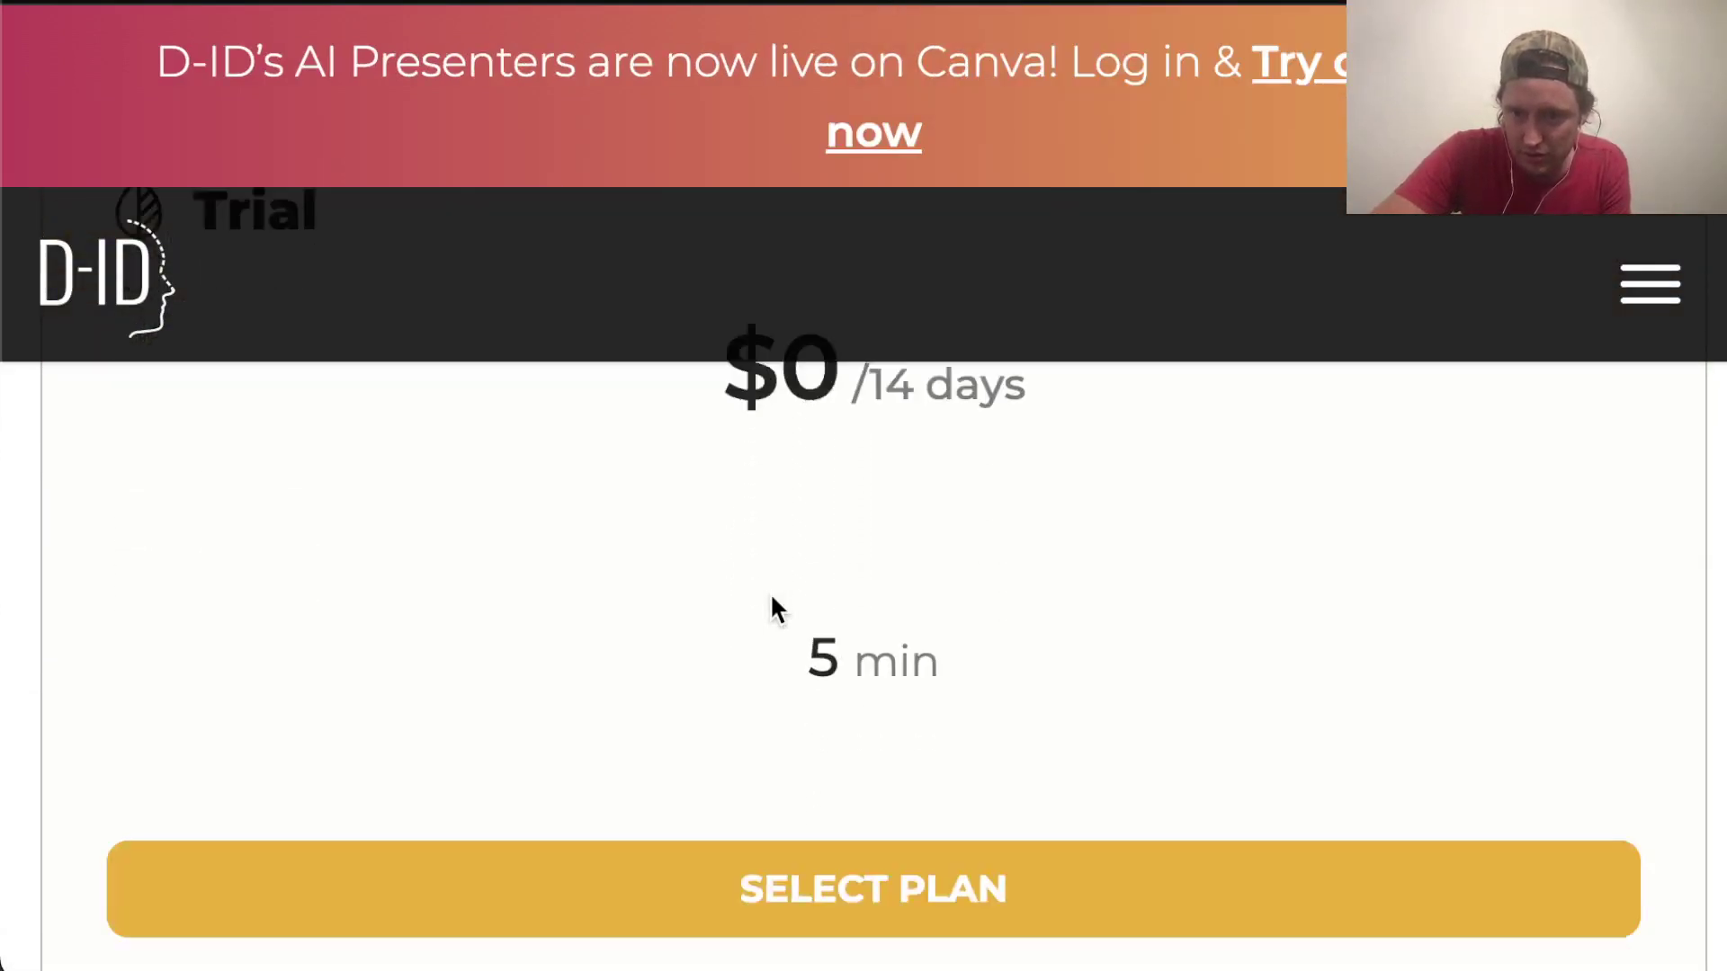
pyautogui.scroll(-5, 770, 592)
pyautogui.scroll(-8, 772, 595)
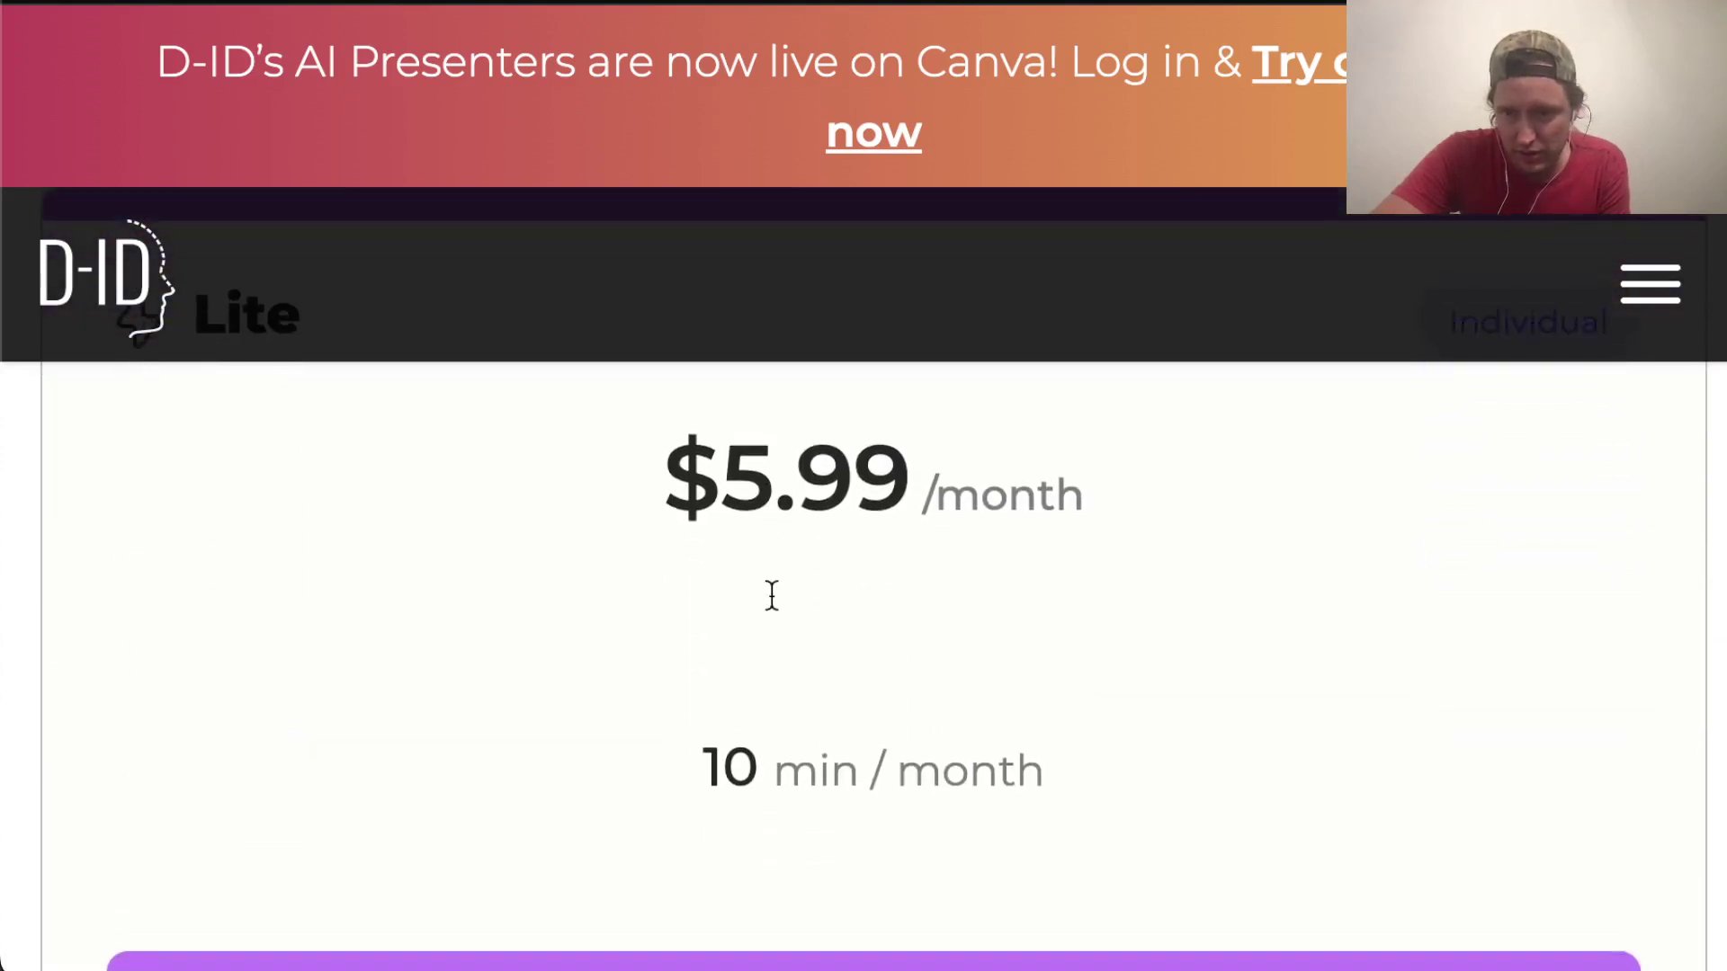
pyautogui.scroll(-12, 771, 597)
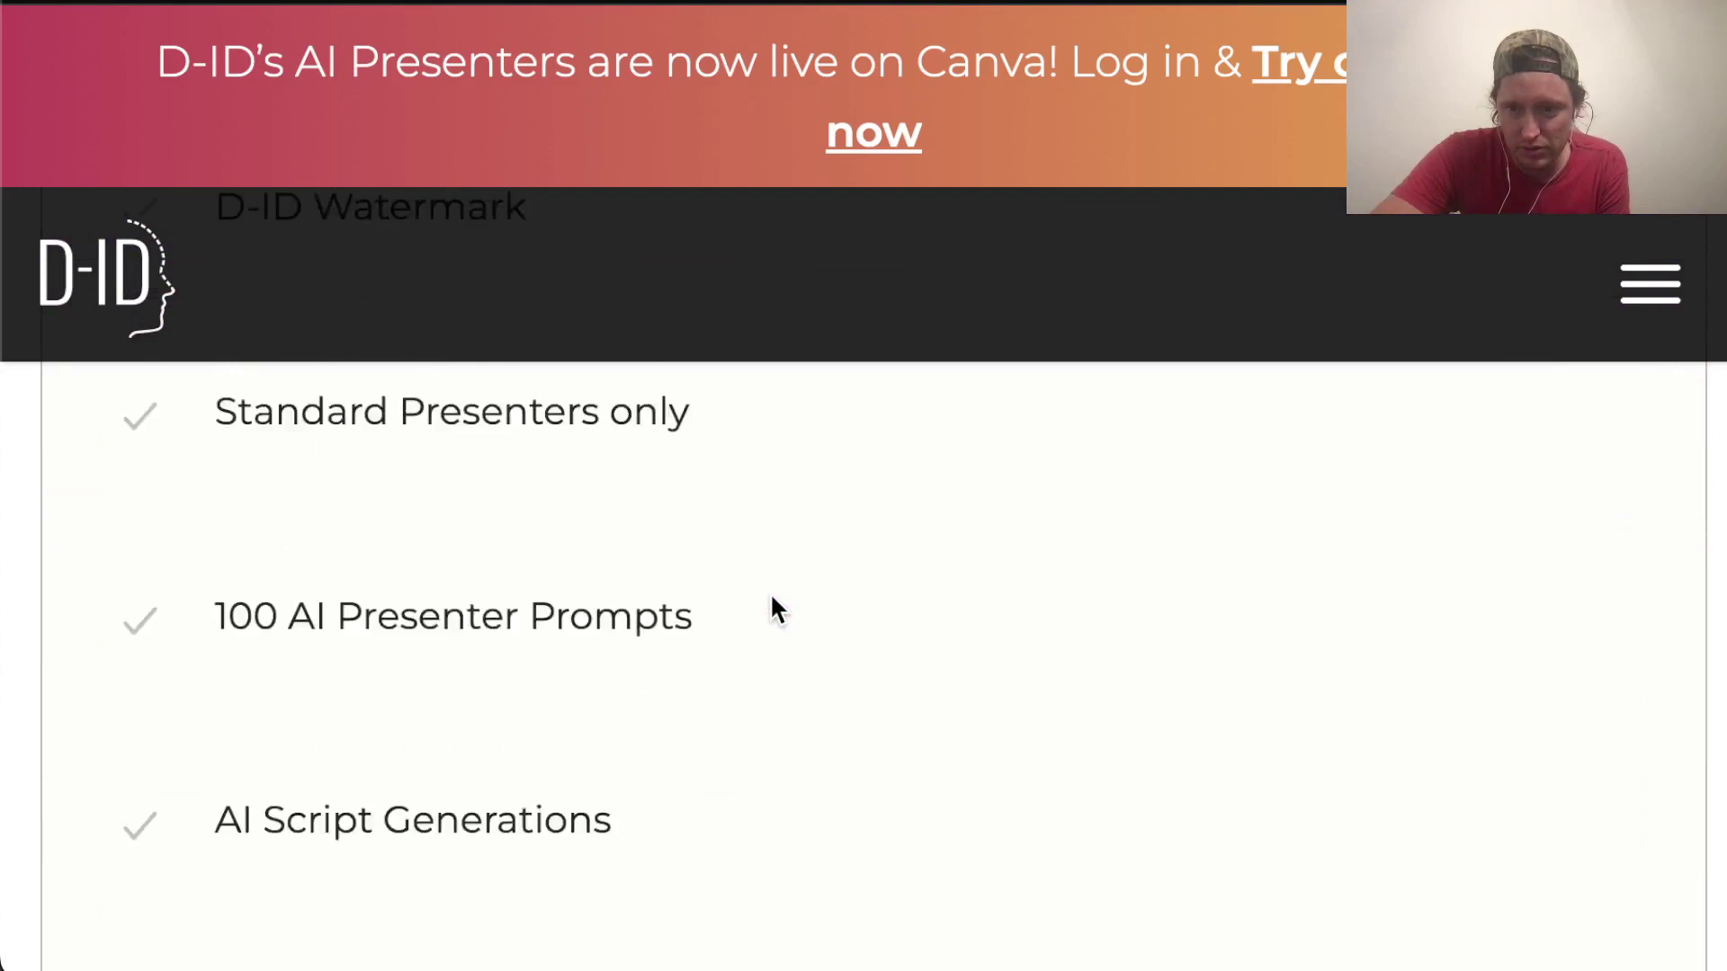
pyautogui.scroll(-3, 772, 597)
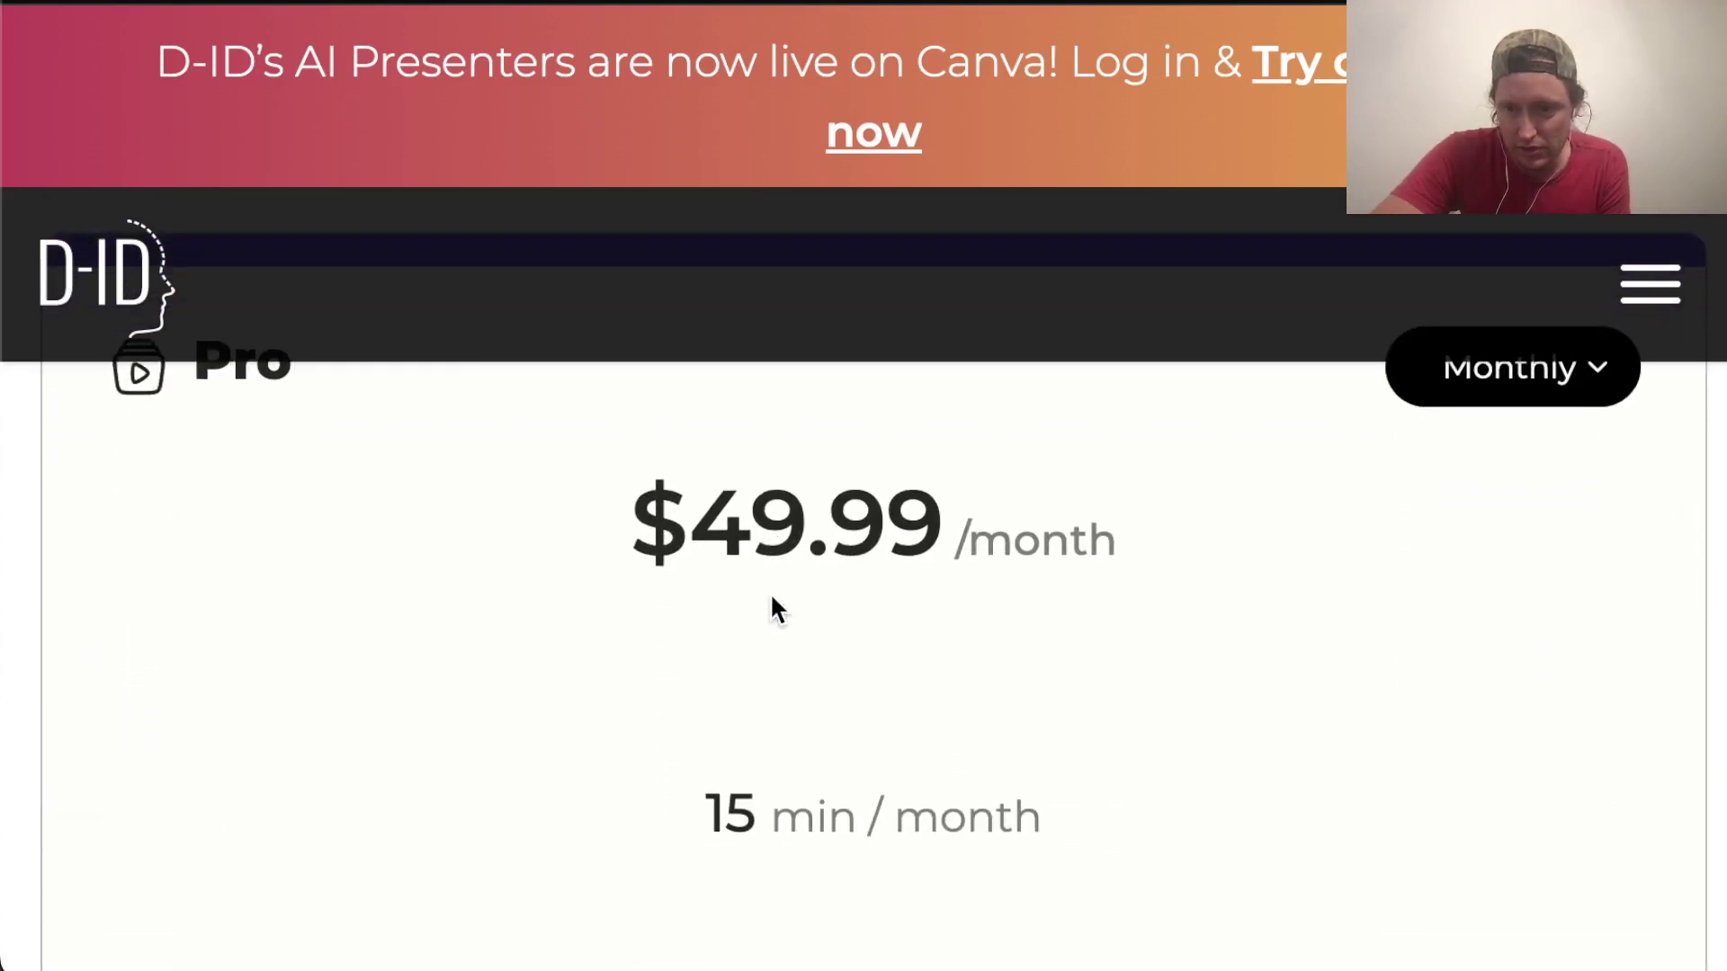
pyautogui.scroll(-2, 772, 597)
pyautogui.scroll(-11, 771, 597)
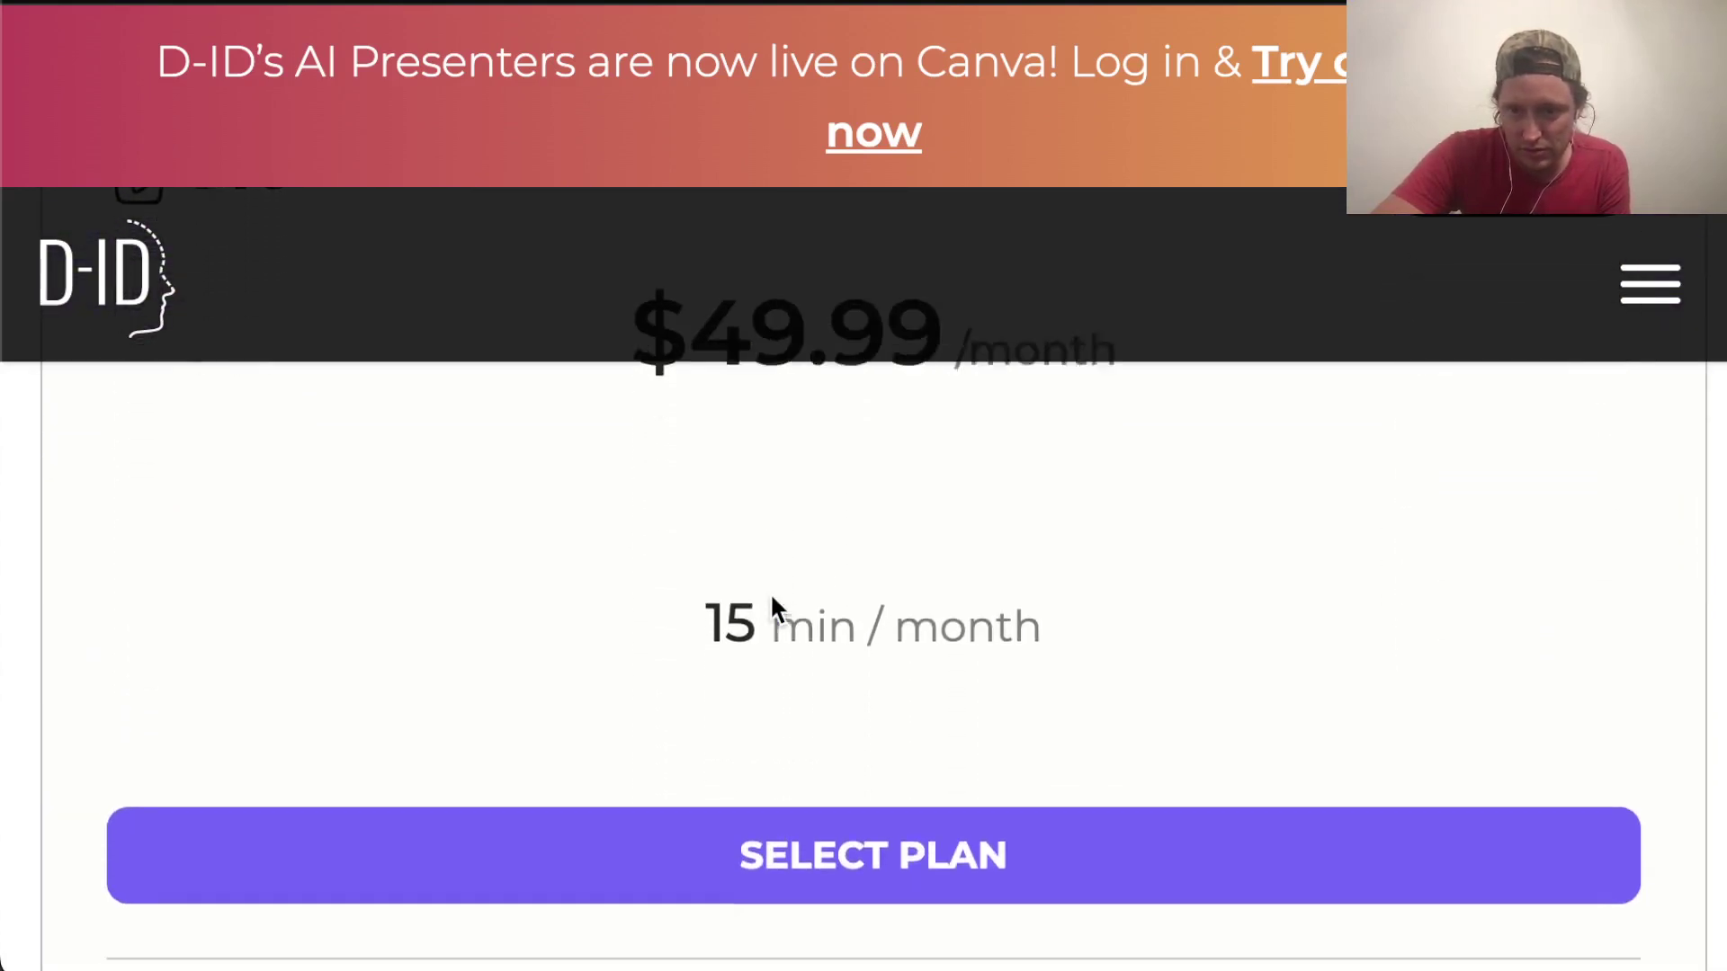
pyautogui.scroll(-12, 772, 608)
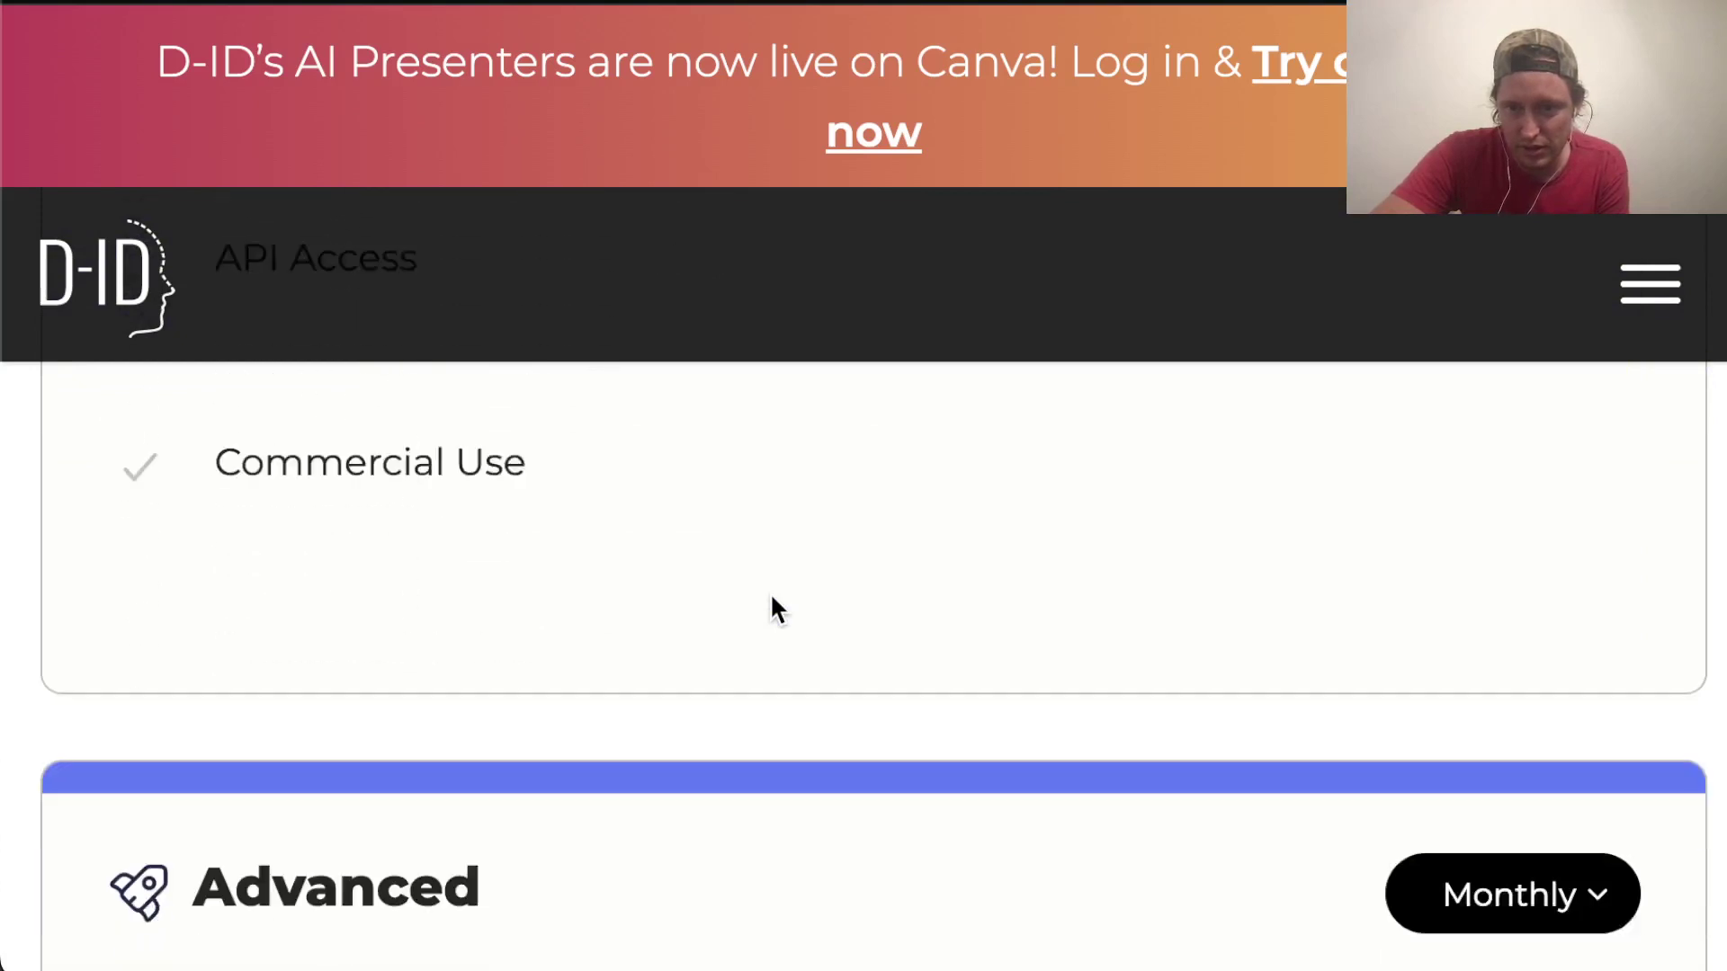
pyautogui.scroll(-2, 772, 598)
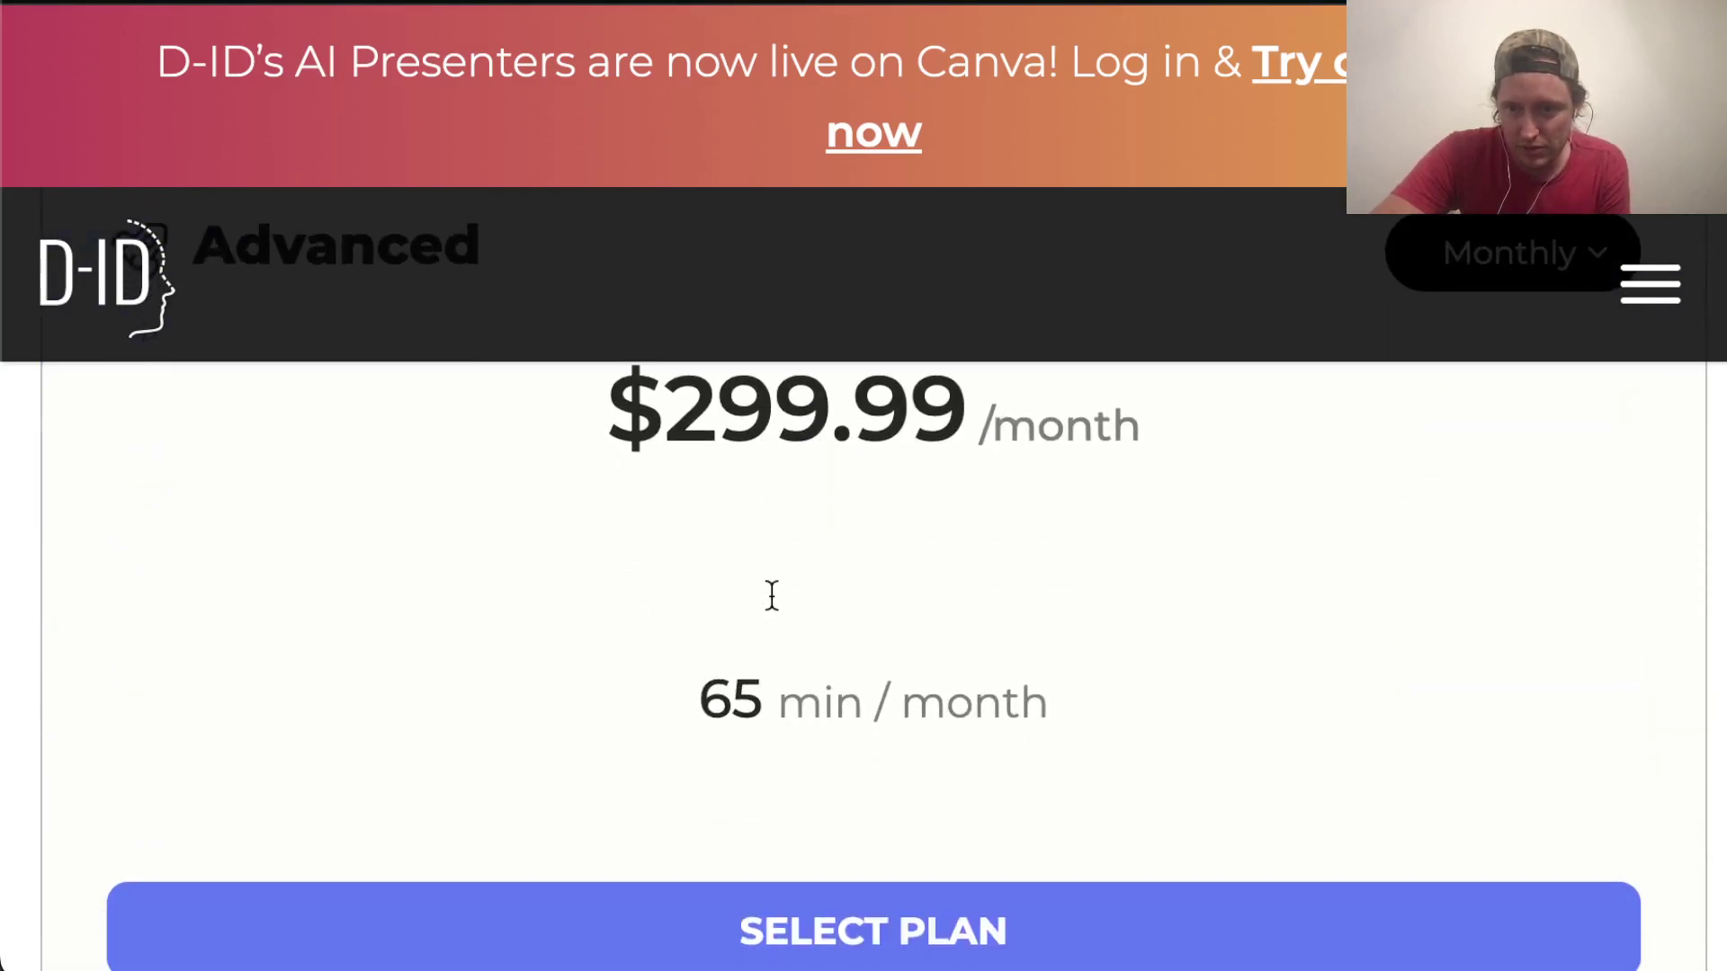
pyautogui.scroll(-2, 772, 597)
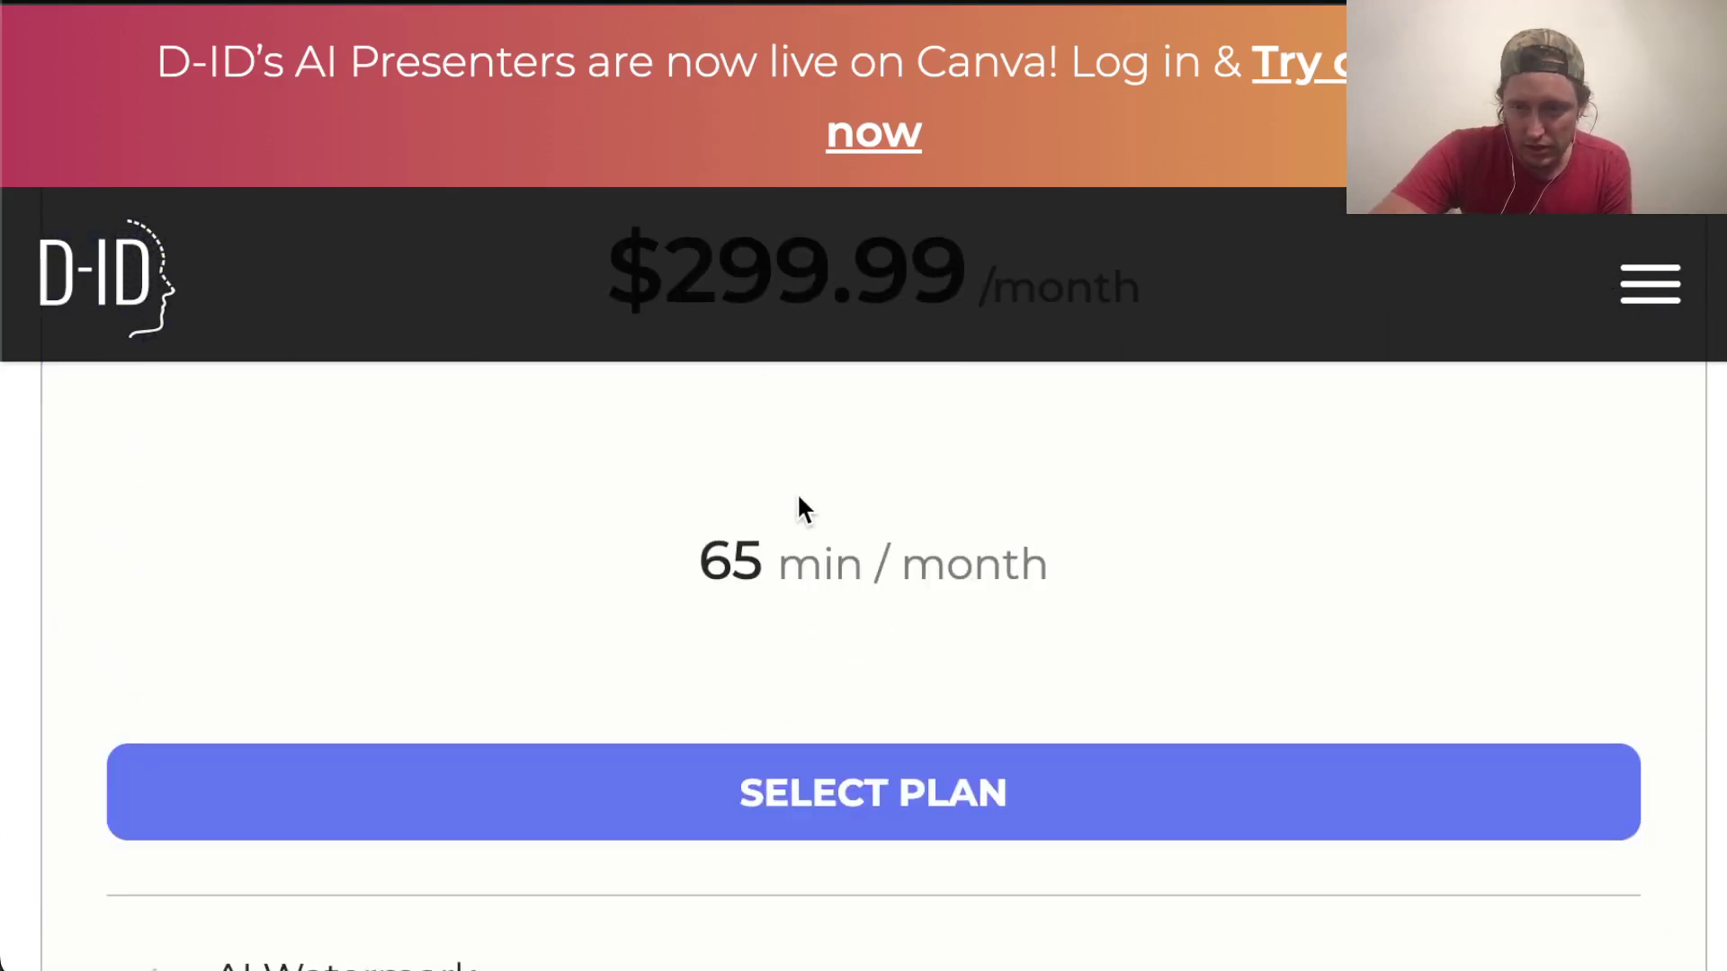
pyautogui.scroll(4, 799, 498)
pyautogui.scroll(-20, 799, 498)
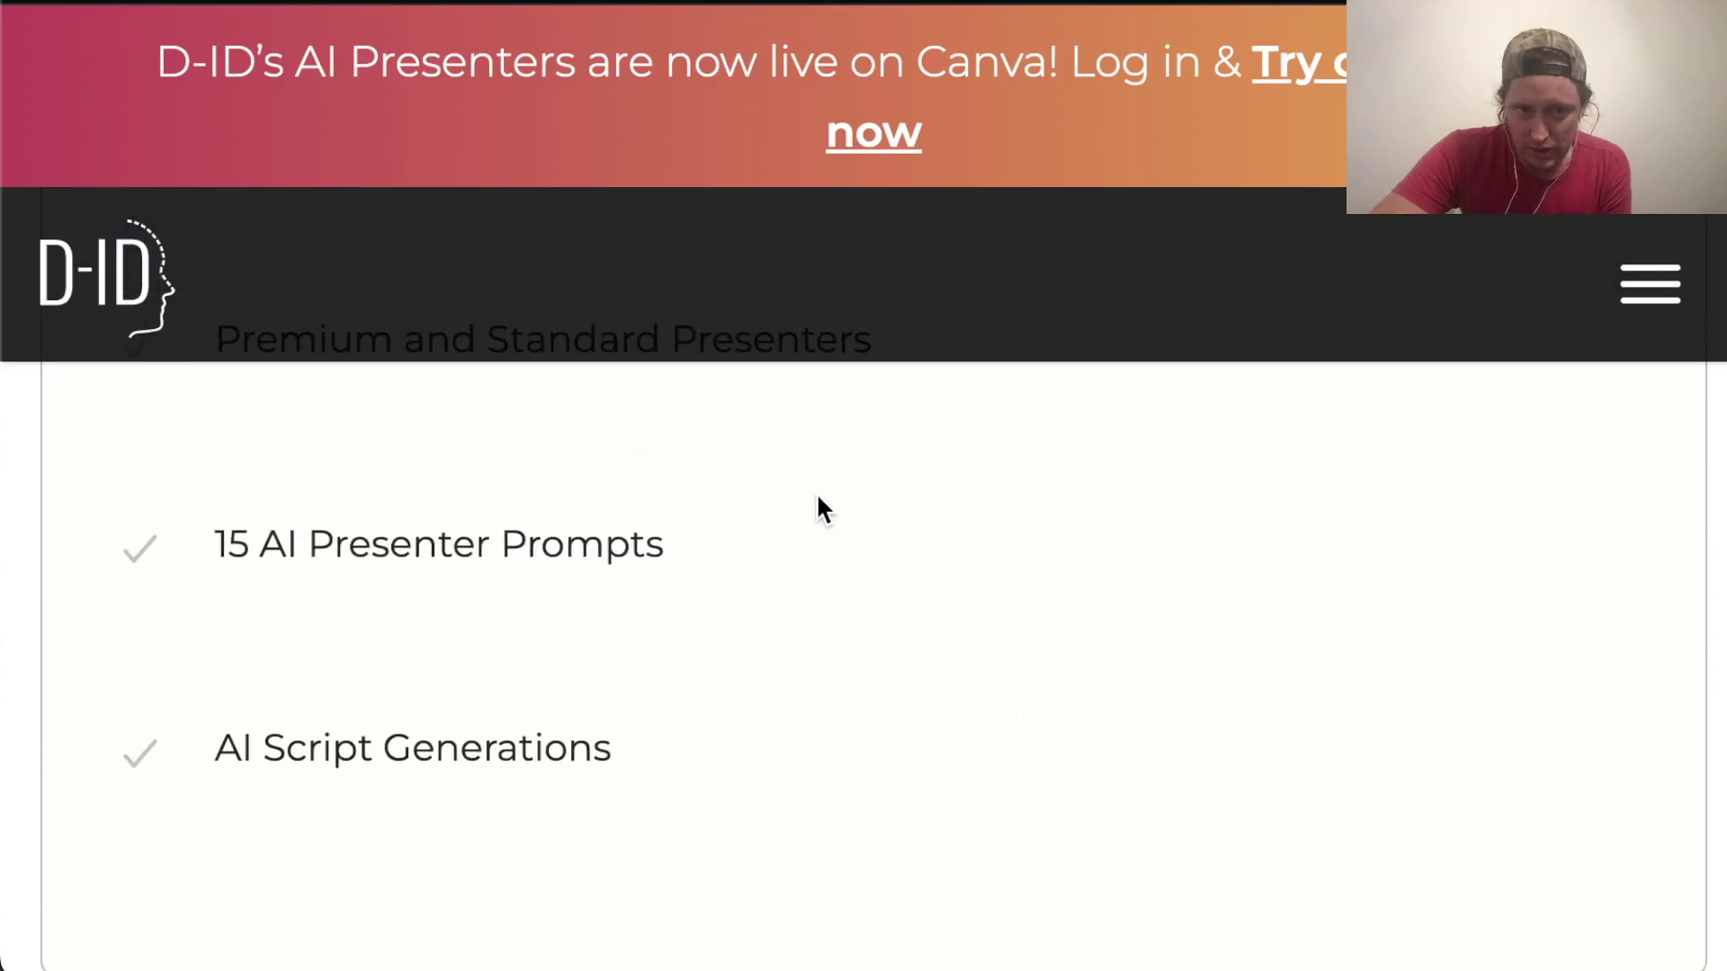